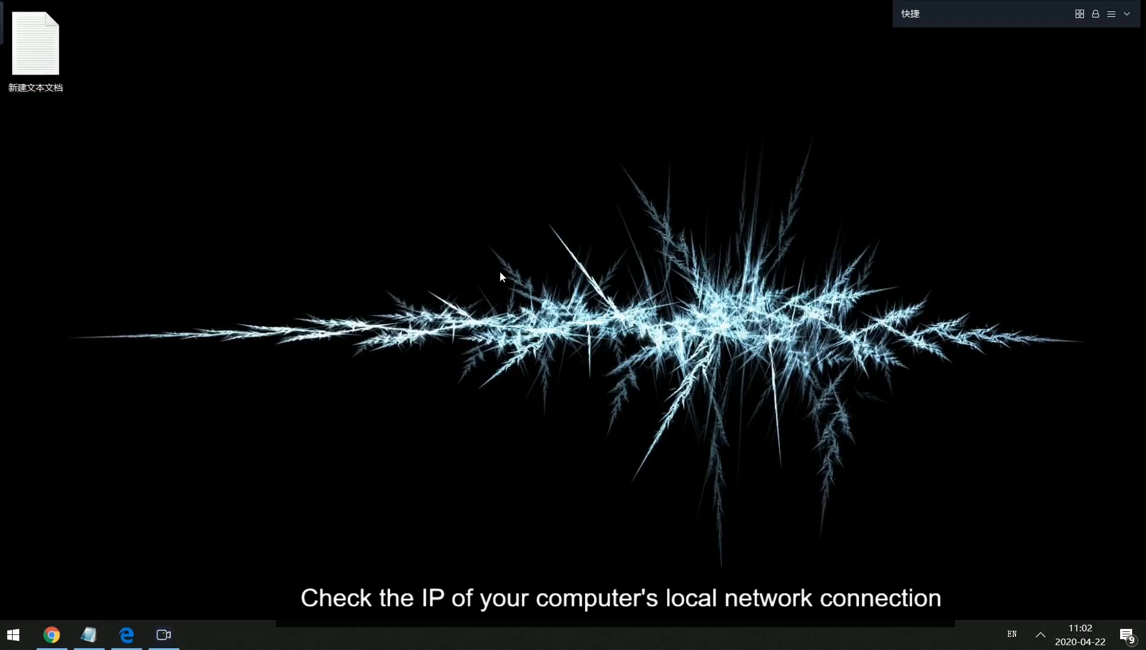
# Open the 以太网 adapter's properties from Network & Internet settings.
pyautogui.click(1041, 633)
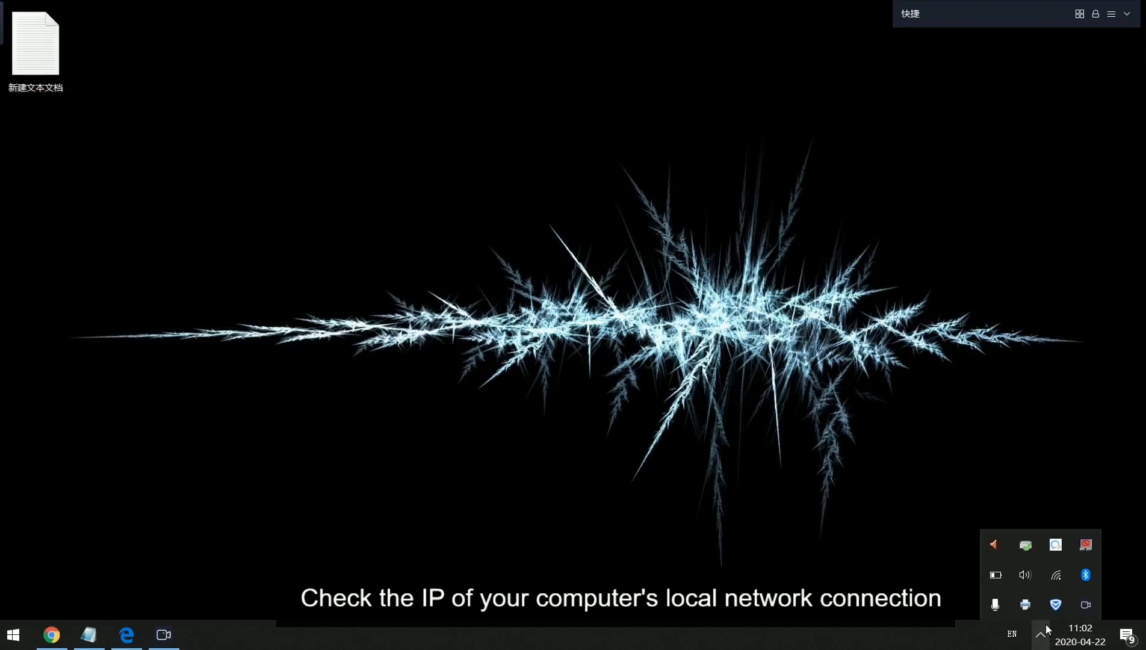
pyautogui.click(1056, 576)
pyautogui.click(936, 541)
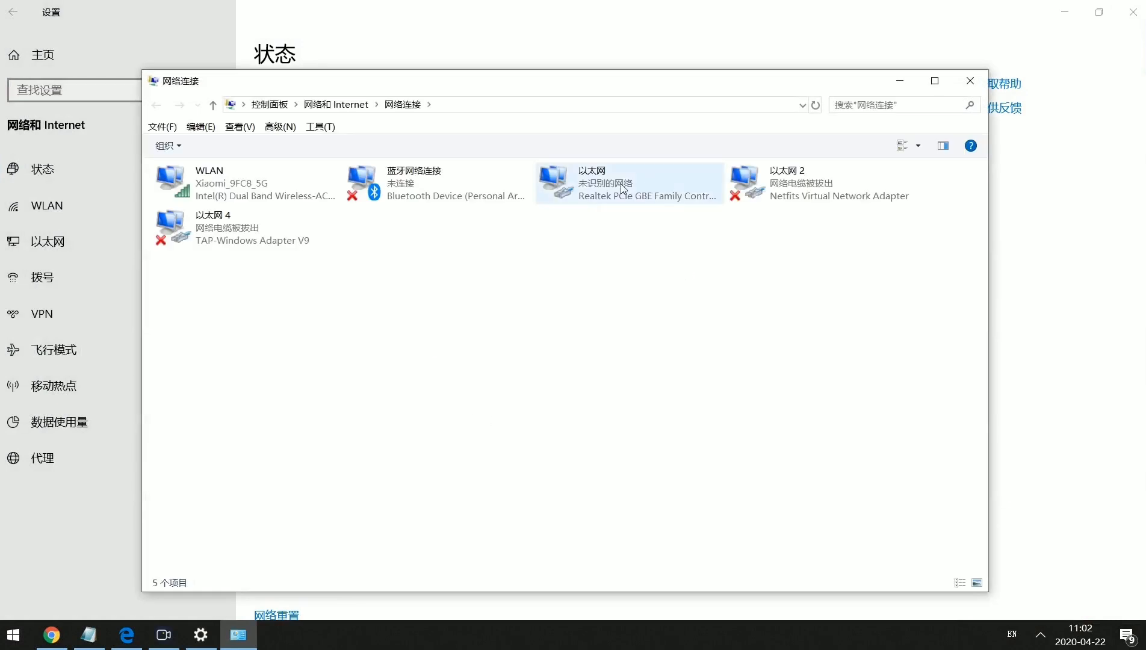
pyautogui.click(570, 186)
pyautogui.rightClick(570, 180)
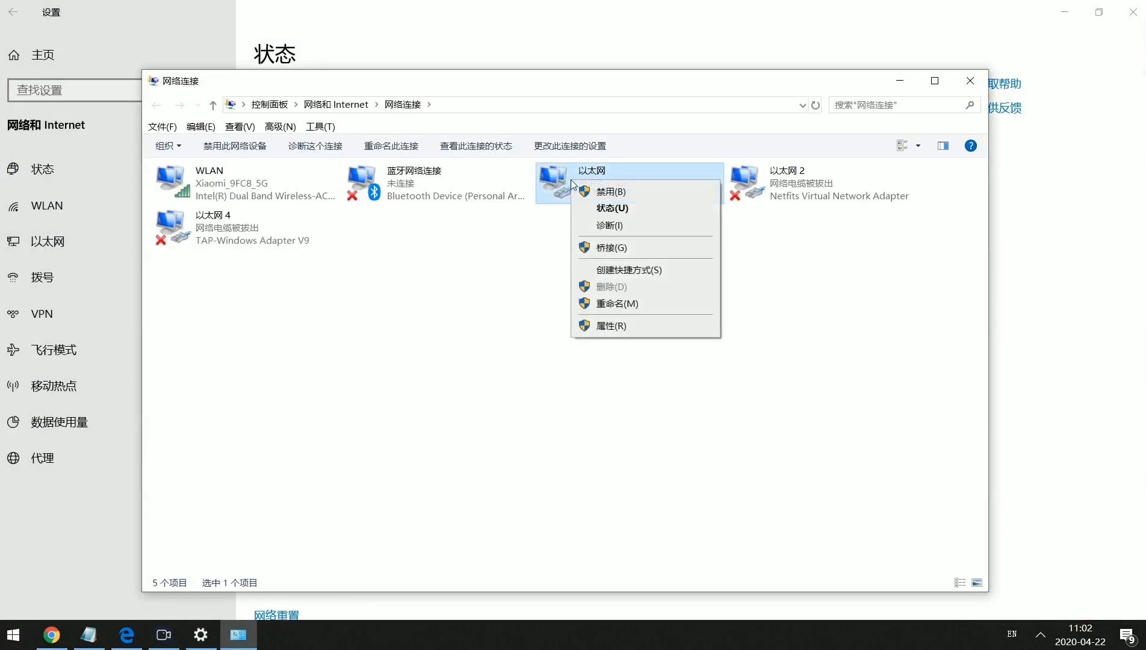
pyautogui.click(631, 324)
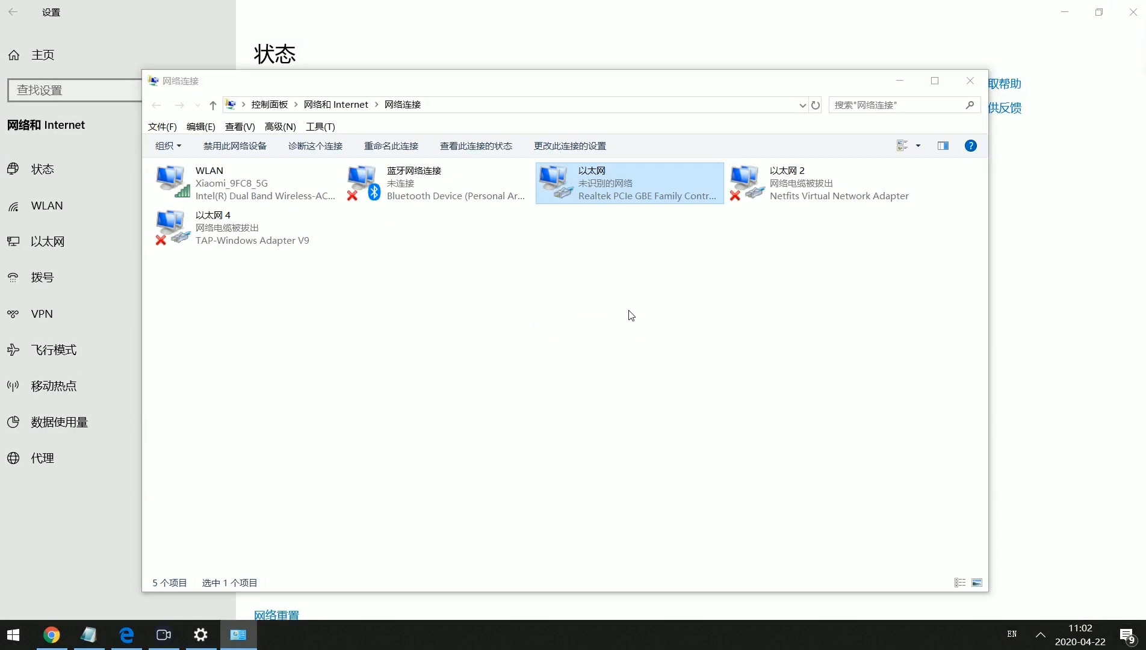
pyautogui.moveTo(371, 143); pyautogui.dragTo(419, 101)
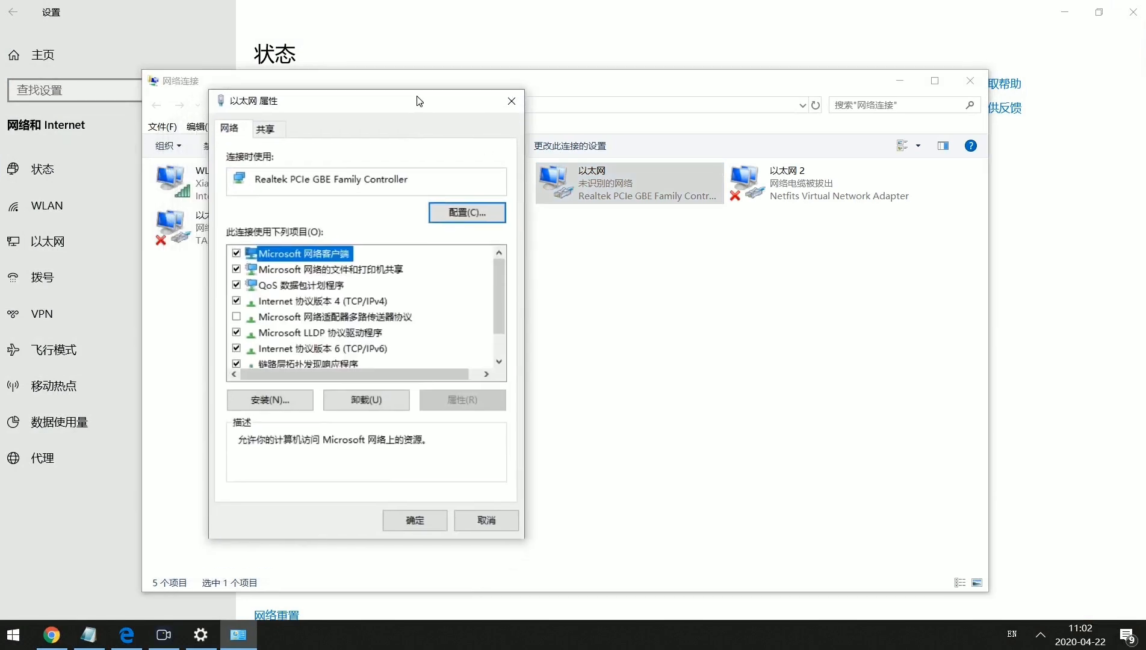
# Check the IPv4 settings: IP 192.168.0.16, mask 255.255.255.0, gateway 192.168.0.1.
pyautogui.doubleClick(362, 301)
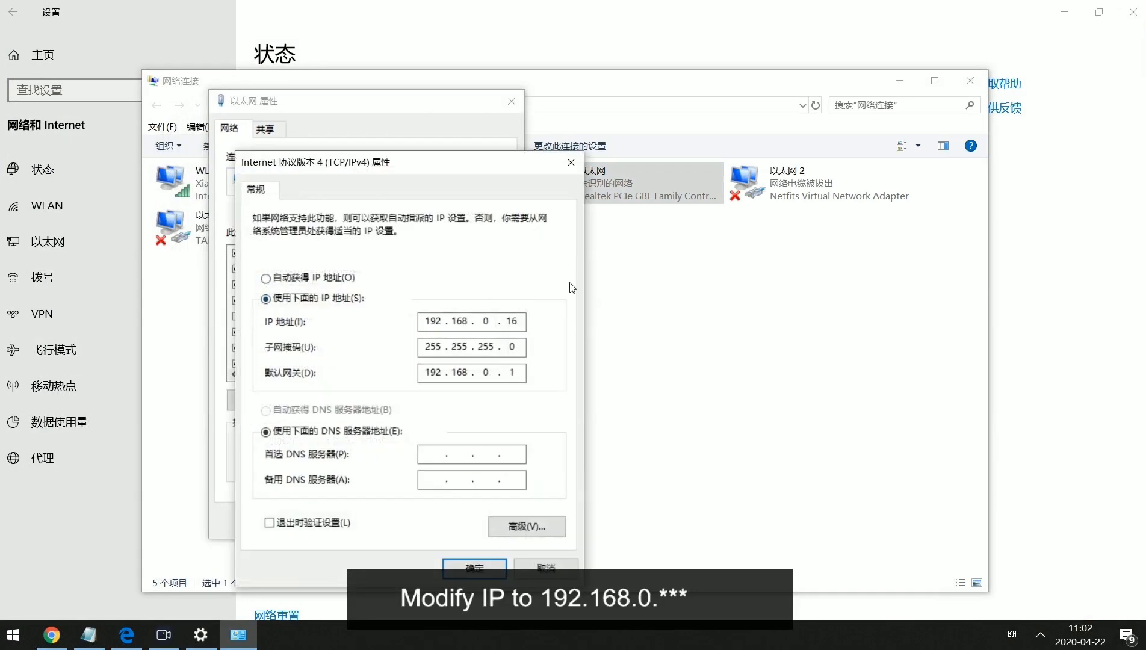
pyautogui.doubleClick(485, 321)
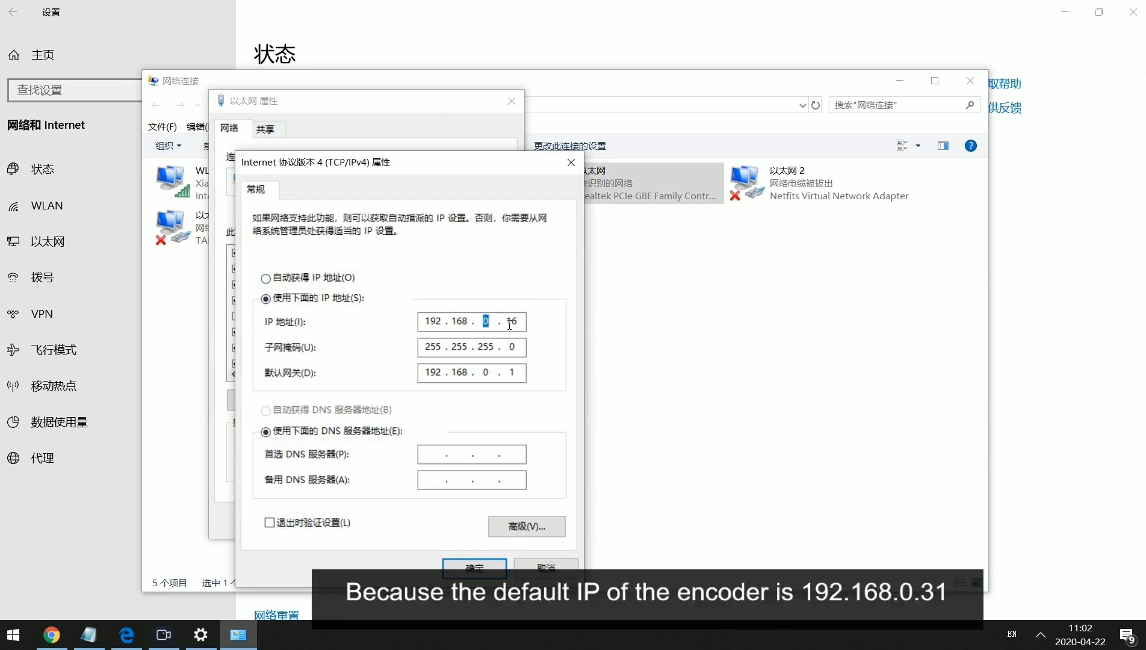
pyautogui.moveTo(477, 349); pyautogui.dragTo(490, 351)
pyautogui.click(488, 373)
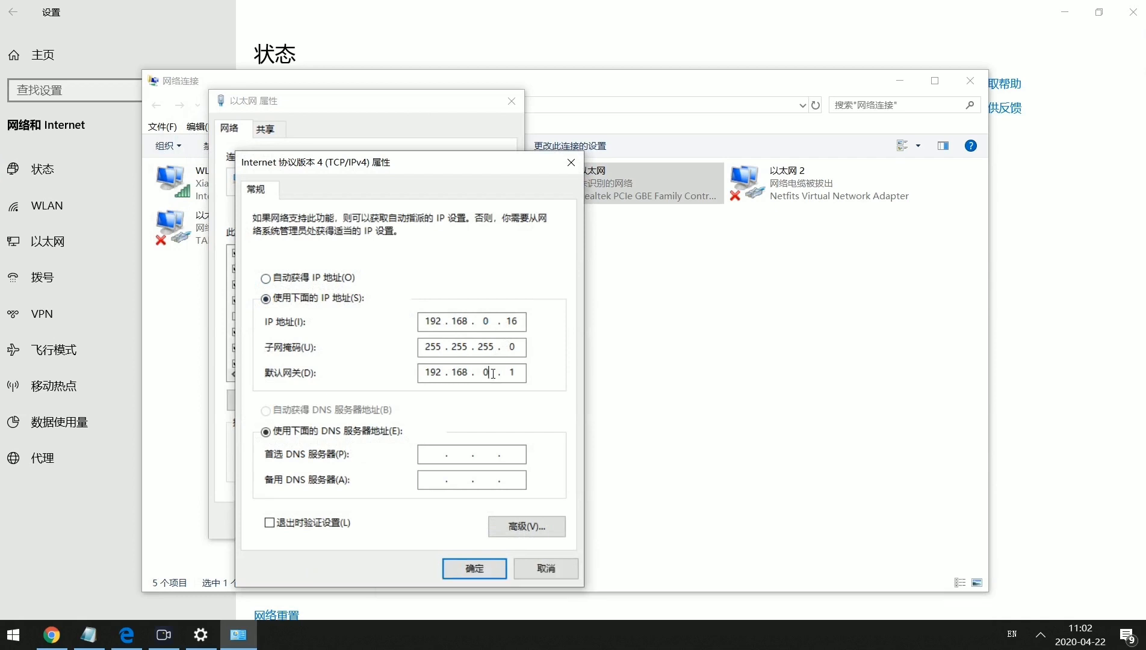
# Confirm the adapter dialogs and close the network windows back to the desktop.
pyautogui.click(488, 576)
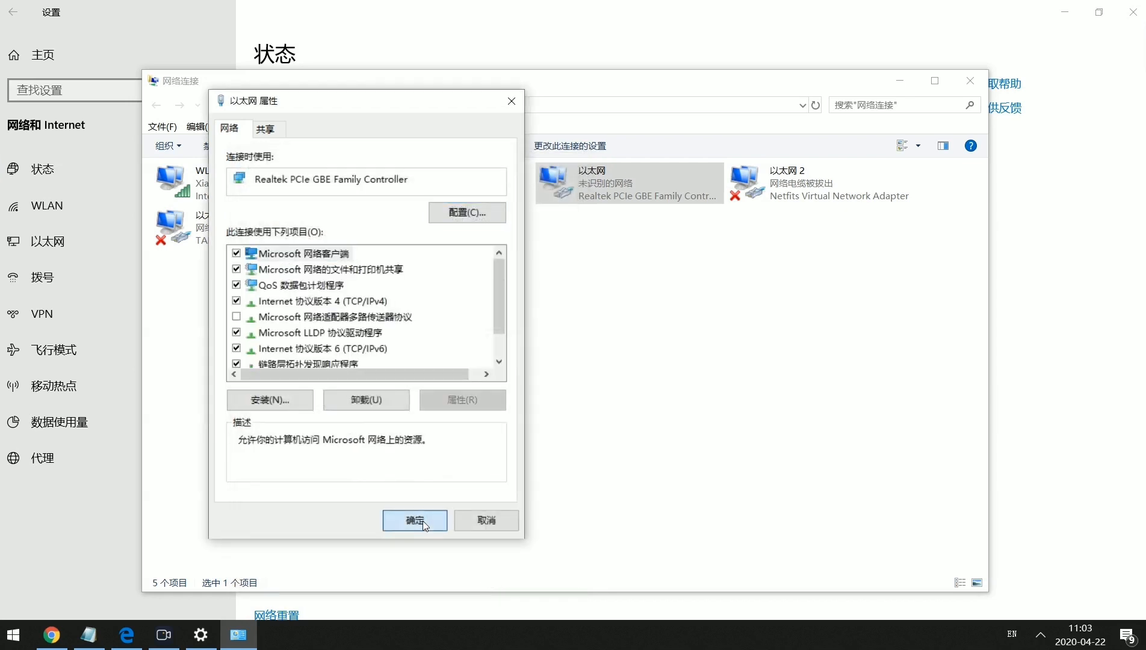
pyautogui.click(415, 520)
pyautogui.click(633, 417)
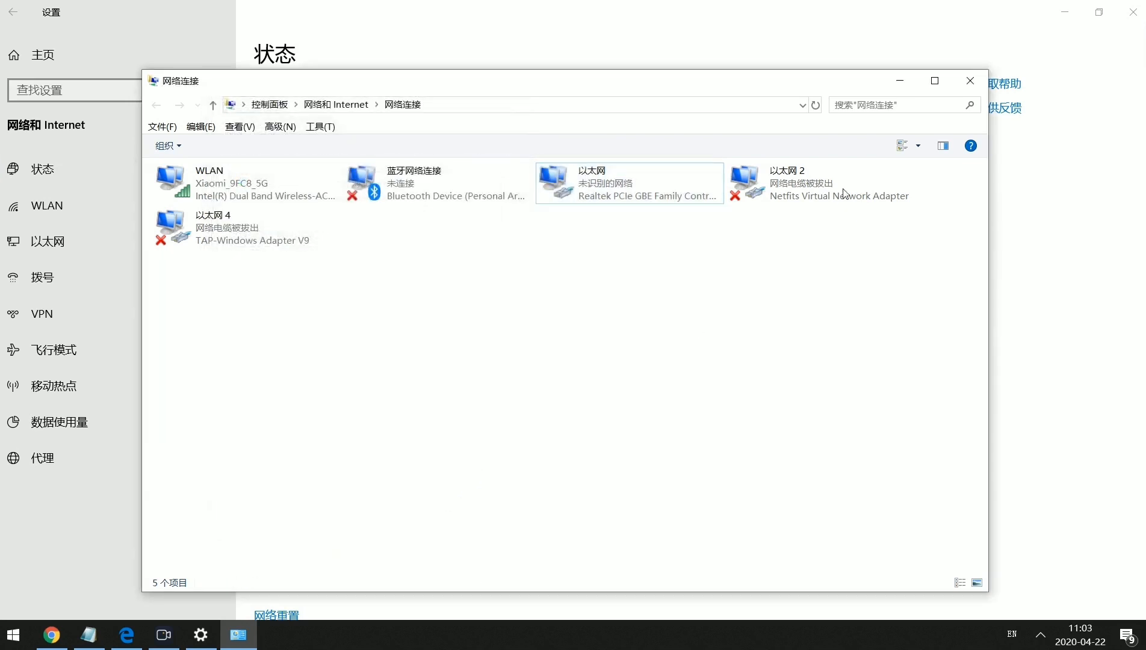
pyautogui.click(967, 84)
pyautogui.click(1131, 12)
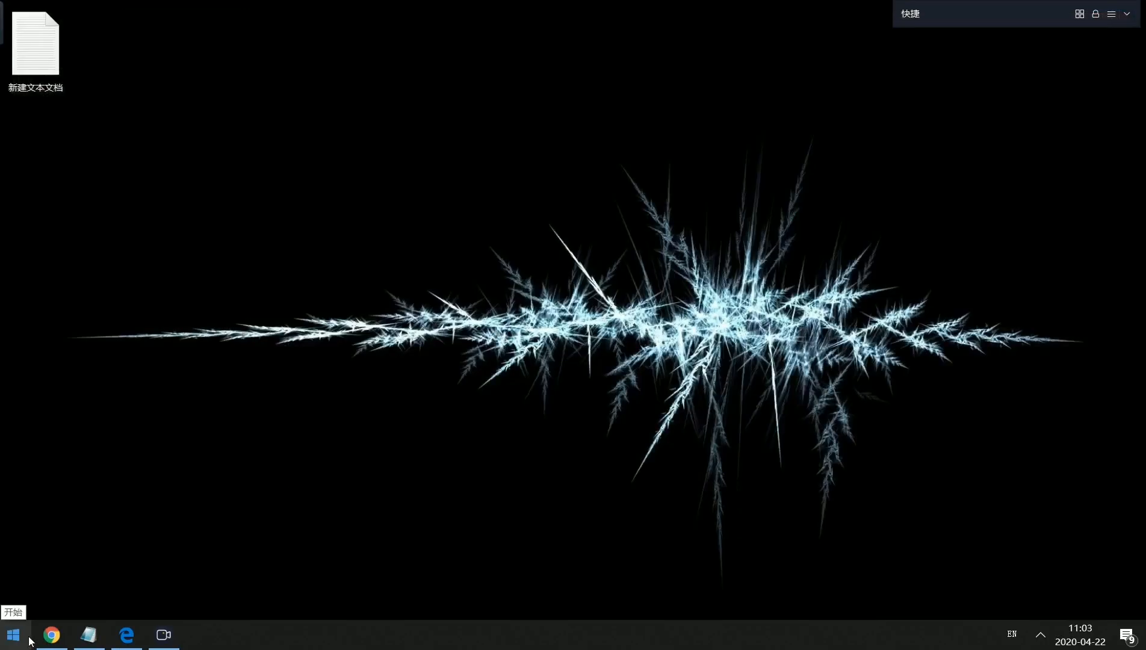
# Launch Edge and load the encoder page at 192.168.0.31.
pyautogui.click(126, 635)
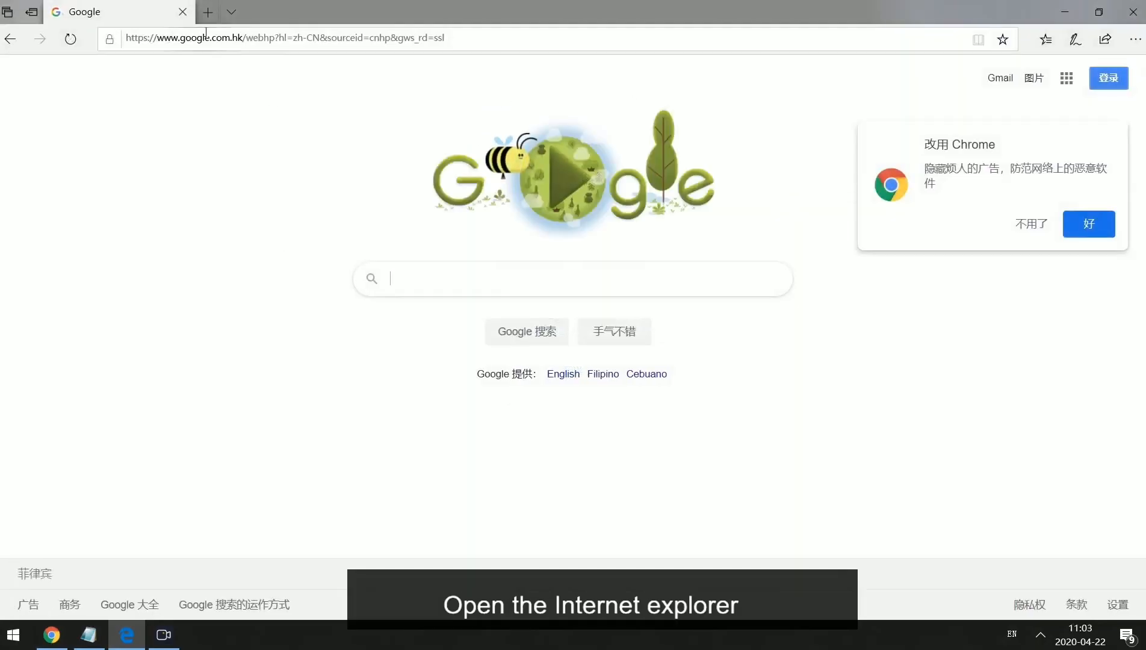
pyautogui.click(224, 38)
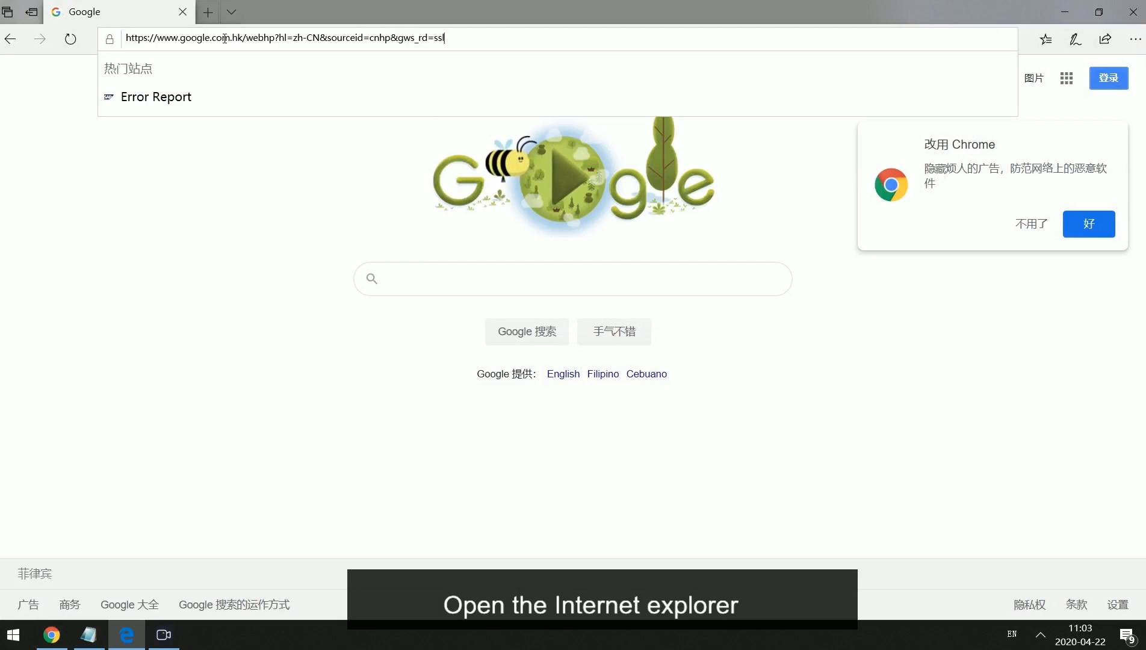
pyautogui.press('Down')
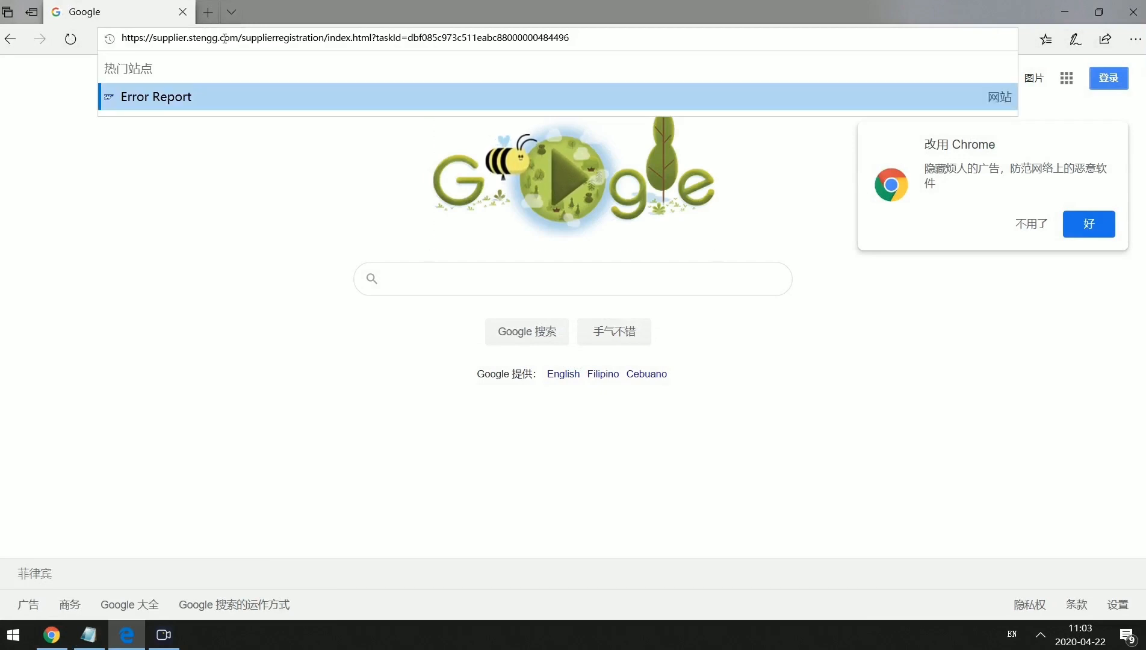
pyautogui.hotkey('ctrl', 'a')
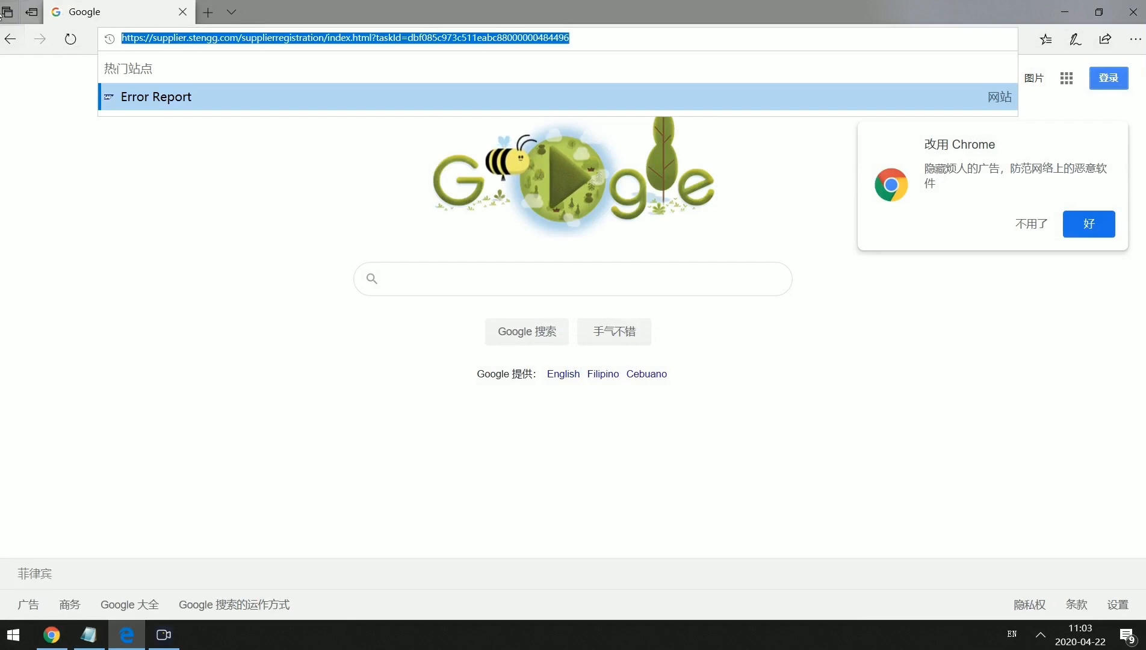
pyautogui.write('192.168.0')
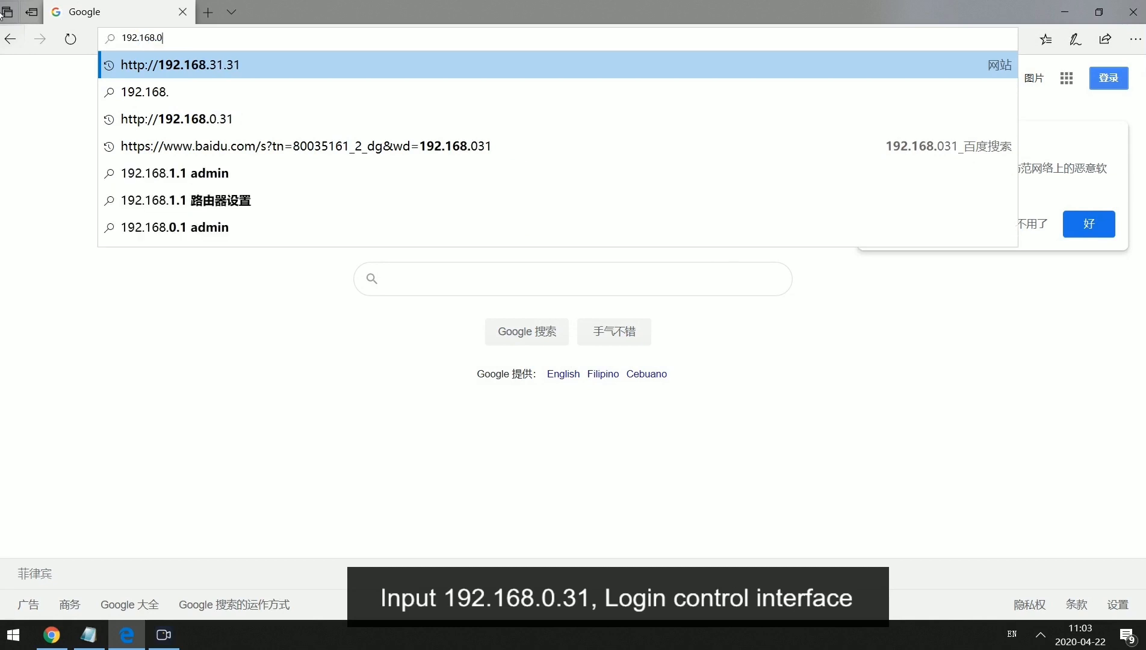
pyautogui.write('.31')
pyautogui.press('Return')
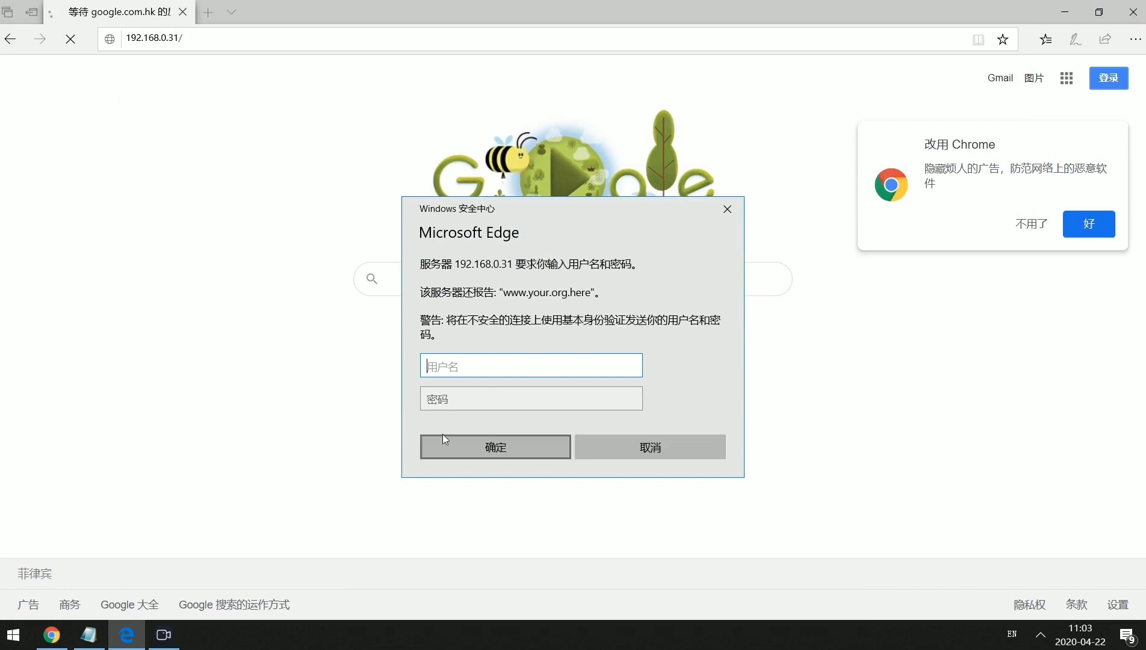
# Sign in with the encoder's username and password.
pyautogui.write('admin')
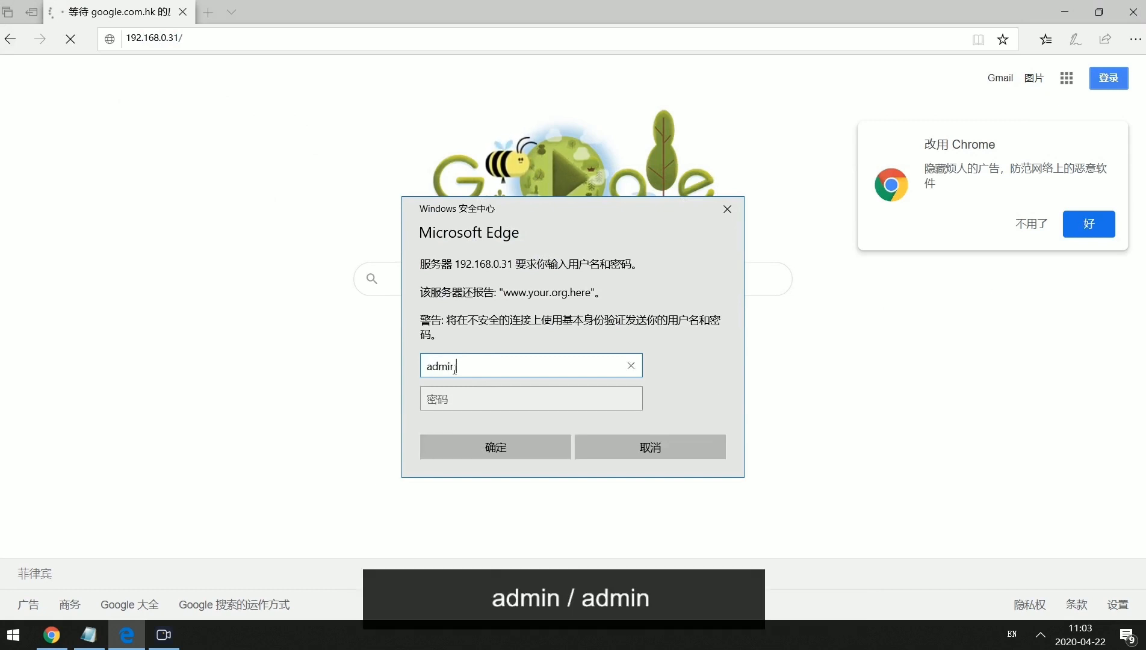
pyautogui.press('Tab')
pyautogui.write('admin')
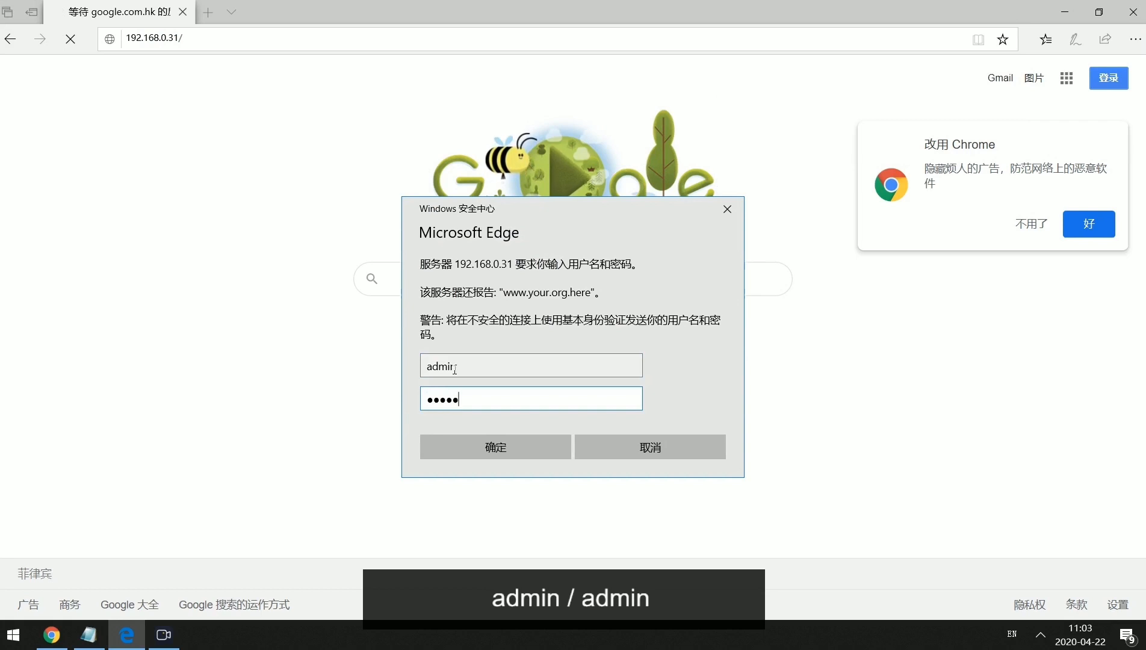
pyautogui.press('Return')
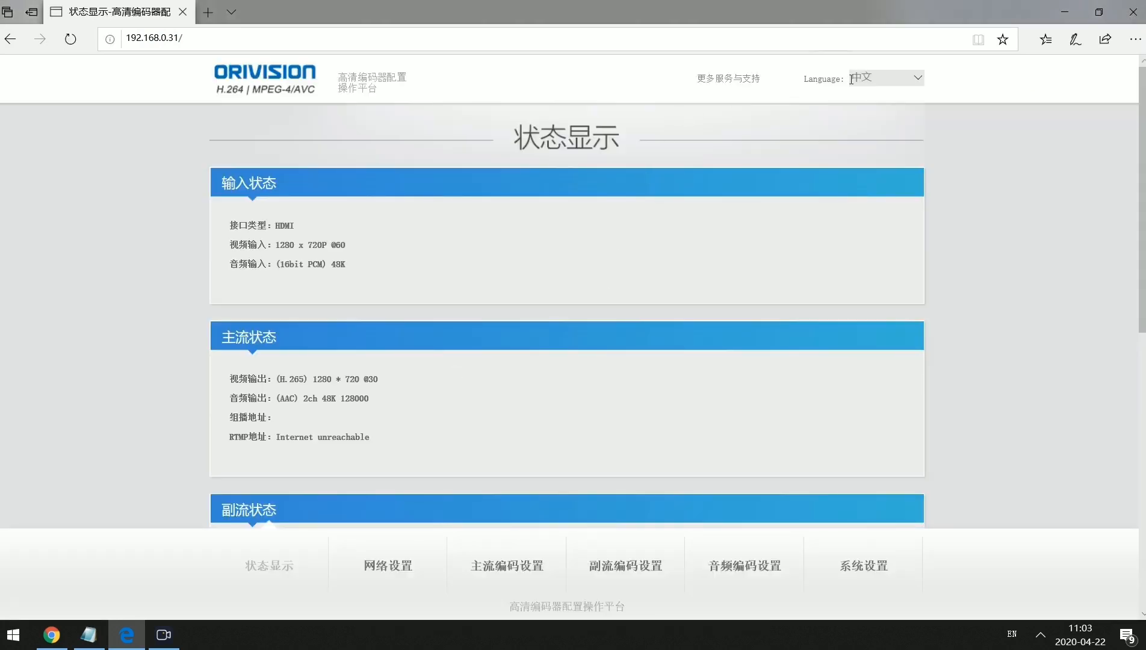
# Switch the encoder interface to English and scroll through the Status Display page.
pyautogui.click(918, 89)
pyautogui.click(867, 96)
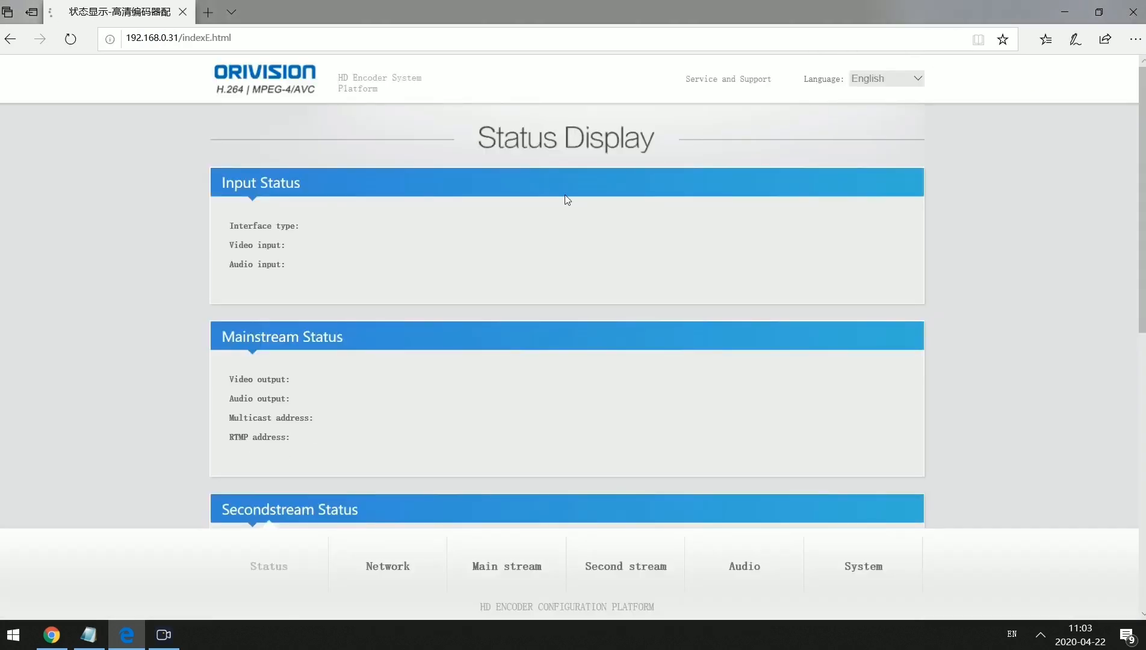
pyautogui.scroll(-2, 537, 304)
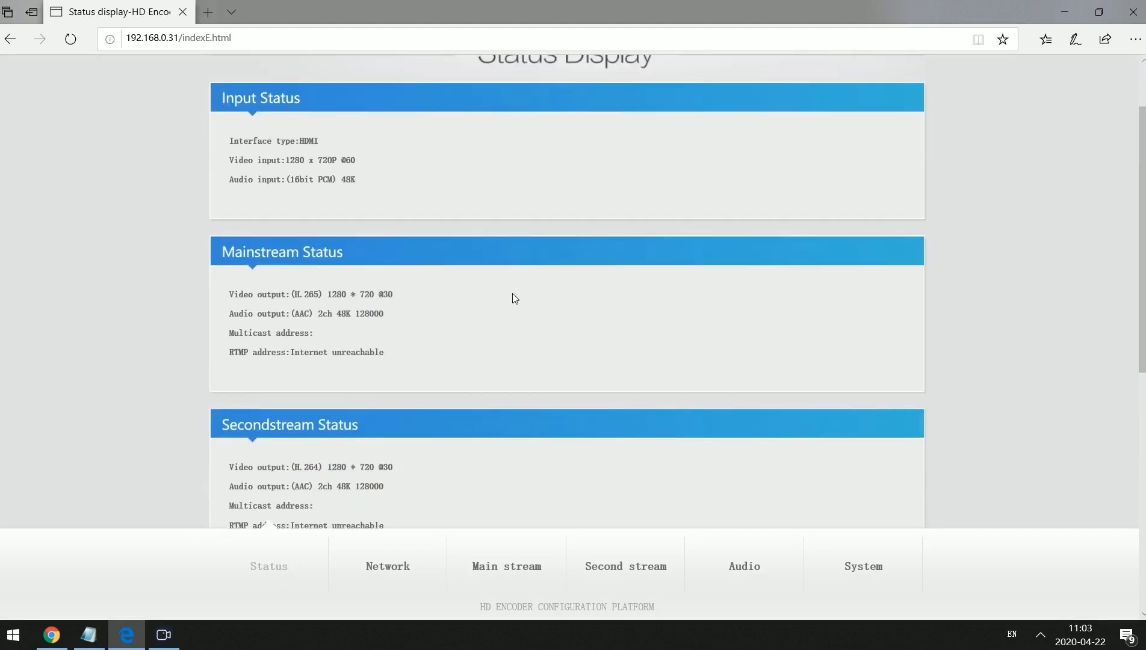
pyautogui.scroll(2, 513, 297)
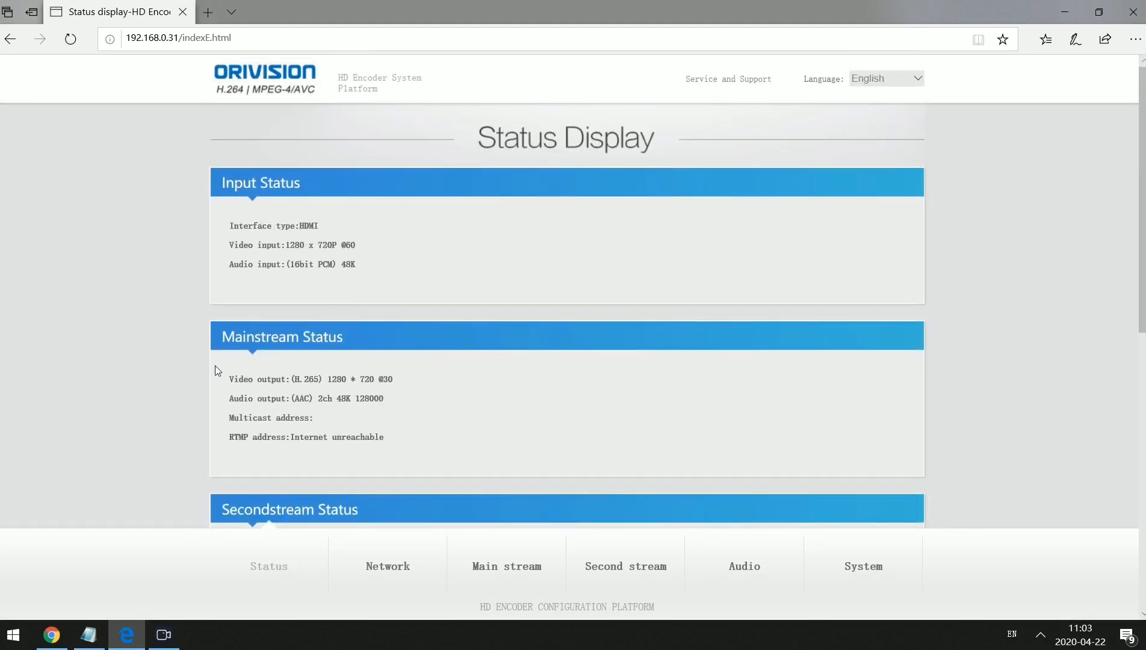
pyautogui.scroll(-1, 249, 391)
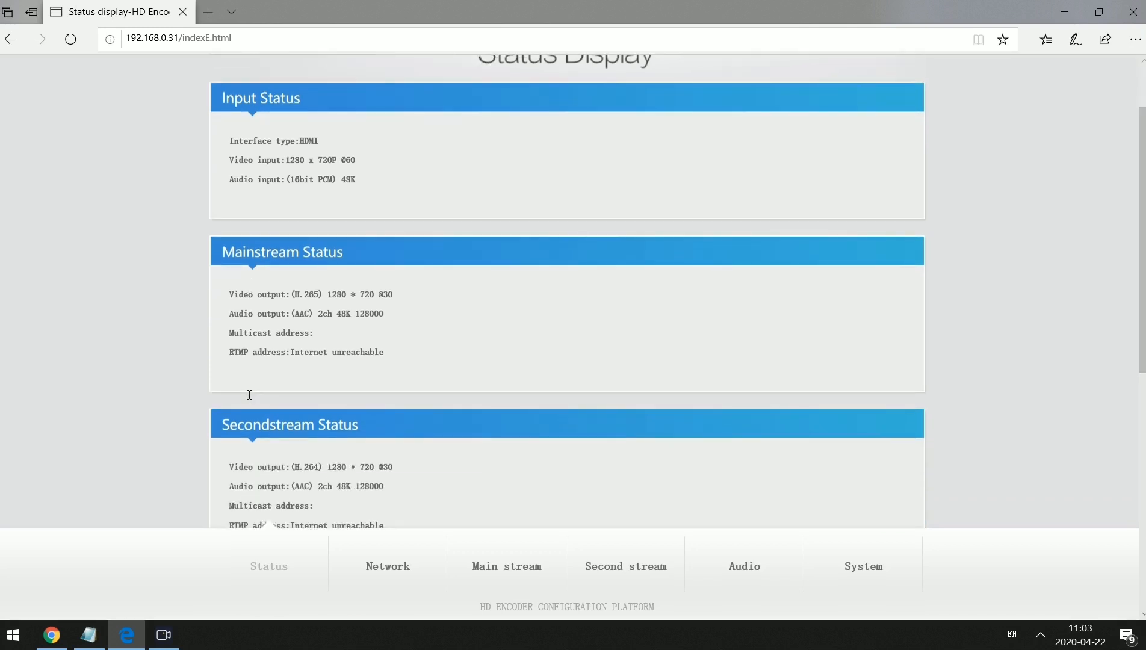
pyautogui.scroll(-2, 249, 394)
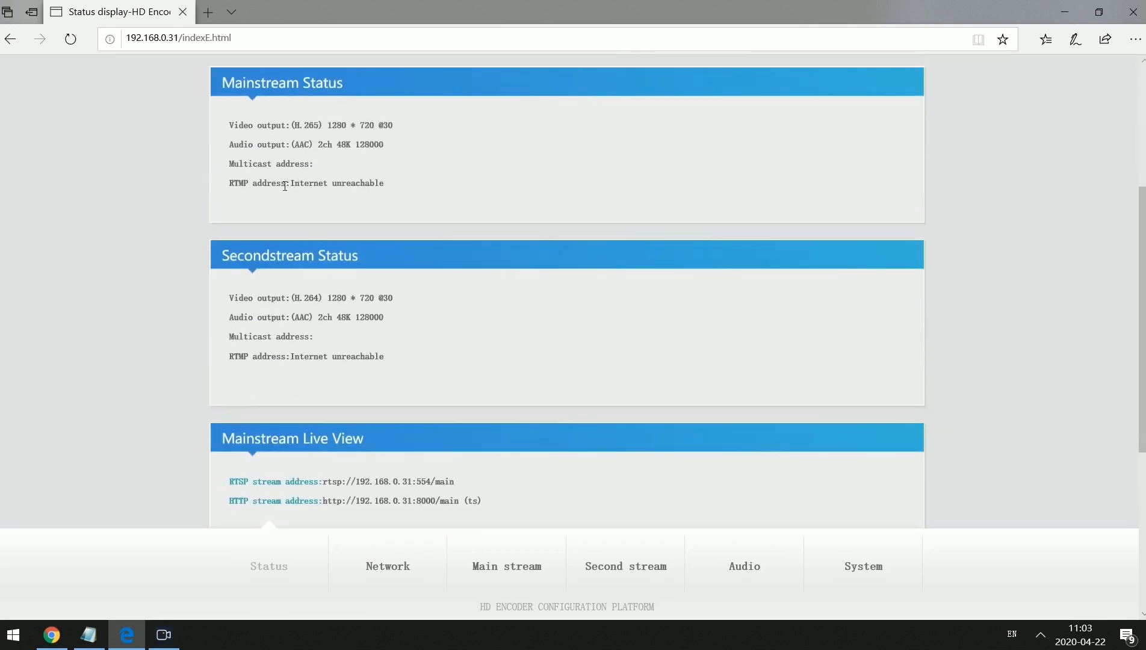
# Note the RTMP 'Internet unreachable' status and open the encoder's Network settings page.
pyautogui.moveTo(291, 185); pyautogui.dragTo(392, 193)
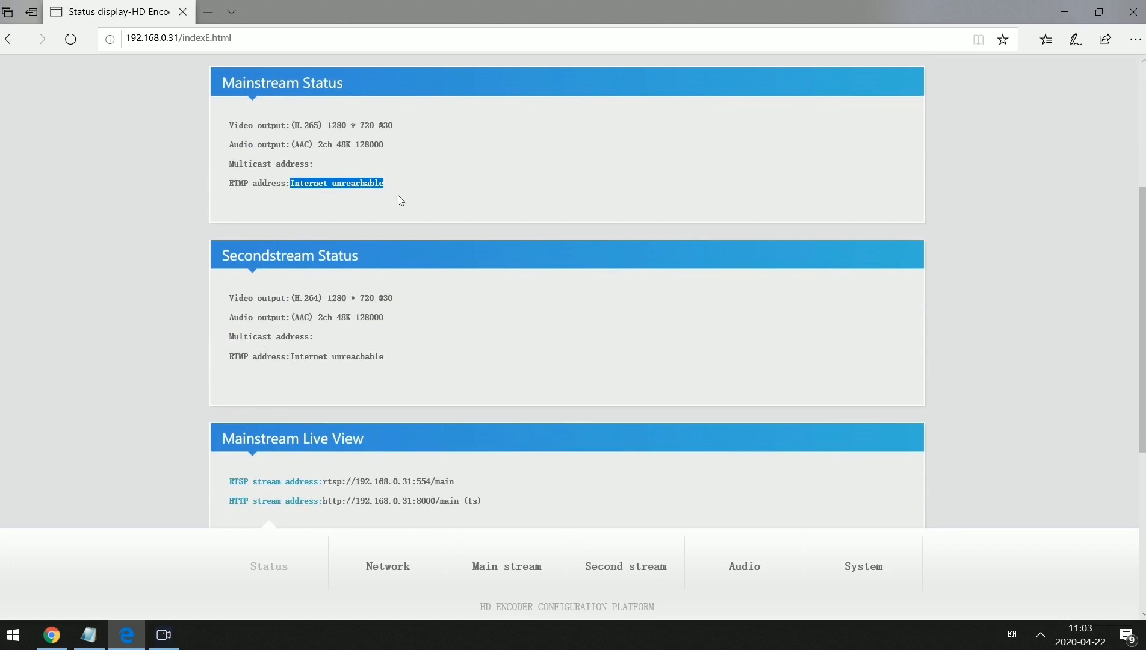
pyautogui.scroll(-3, 292, 383)
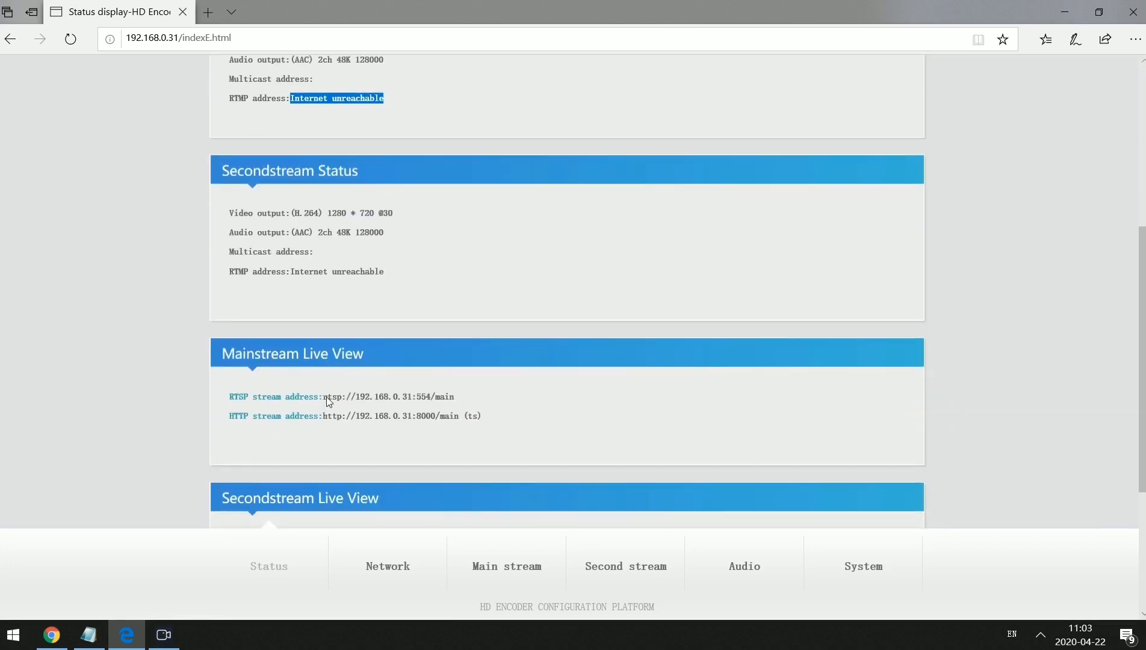
pyautogui.scroll(5, 530, 426)
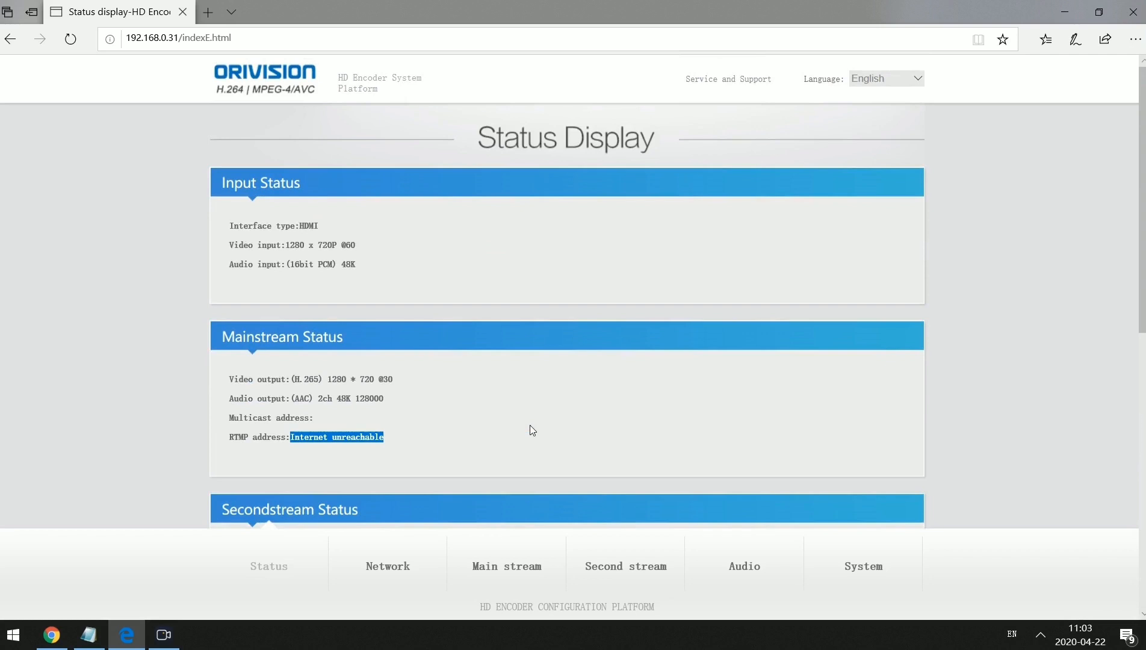
pyautogui.click(394, 568)
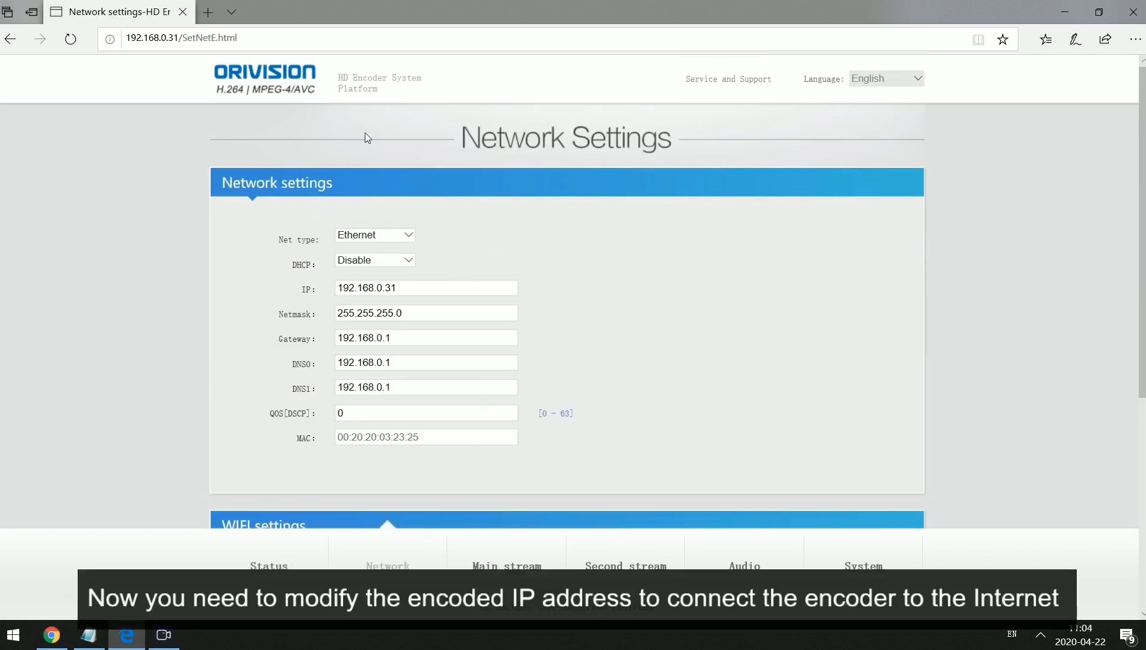
pyautogui.click(1040, 635)
pyautogui.click(1053, 577)
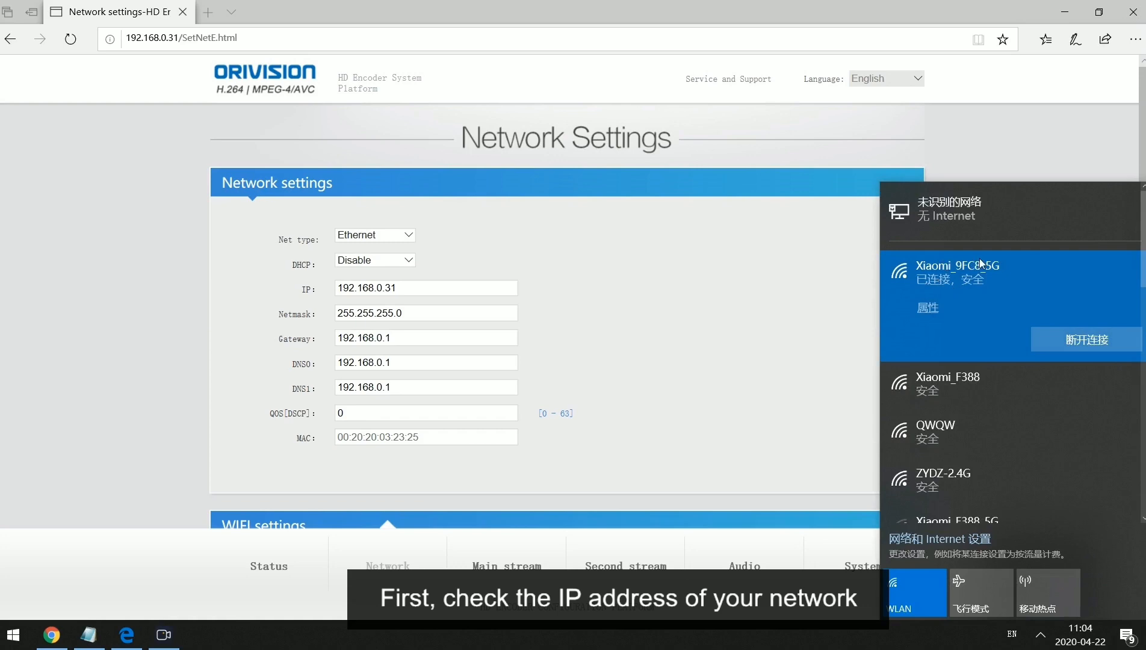
pyautogui.click(930, 310)
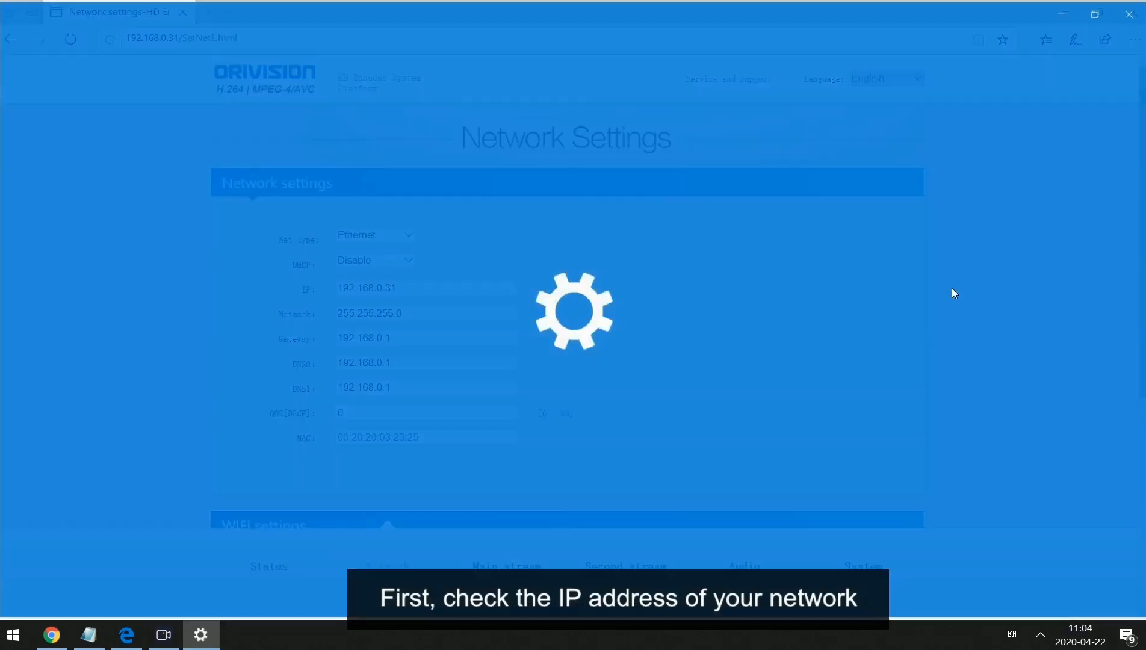
pyautogui.scroll(-10, 442, 476)
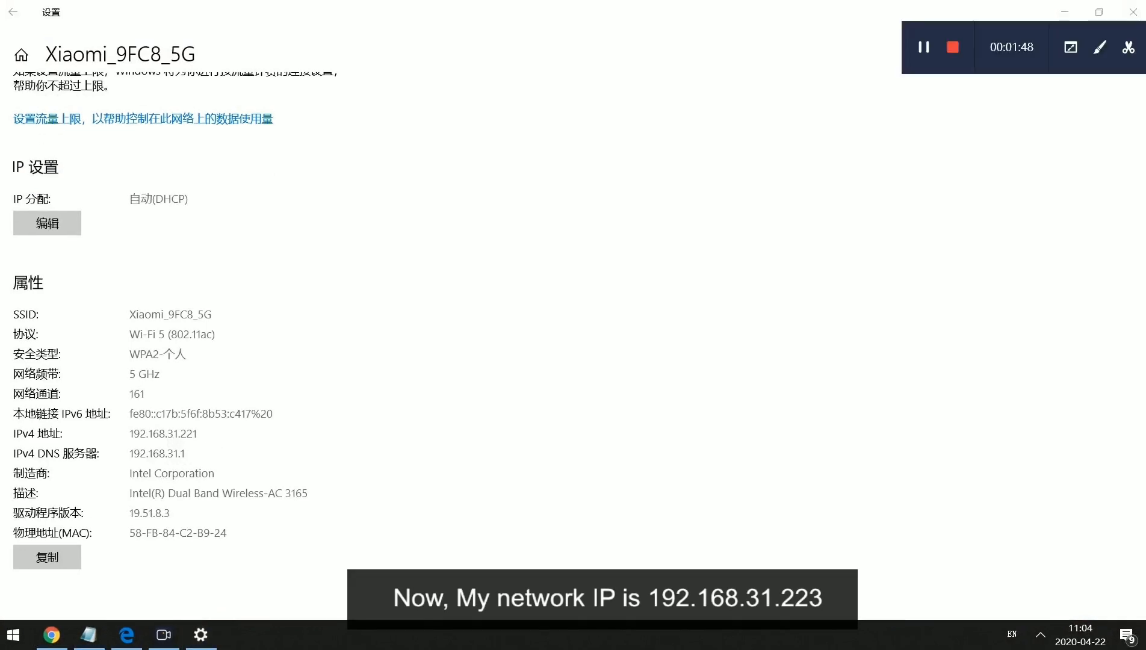
pyautogui.click(1132, 12)
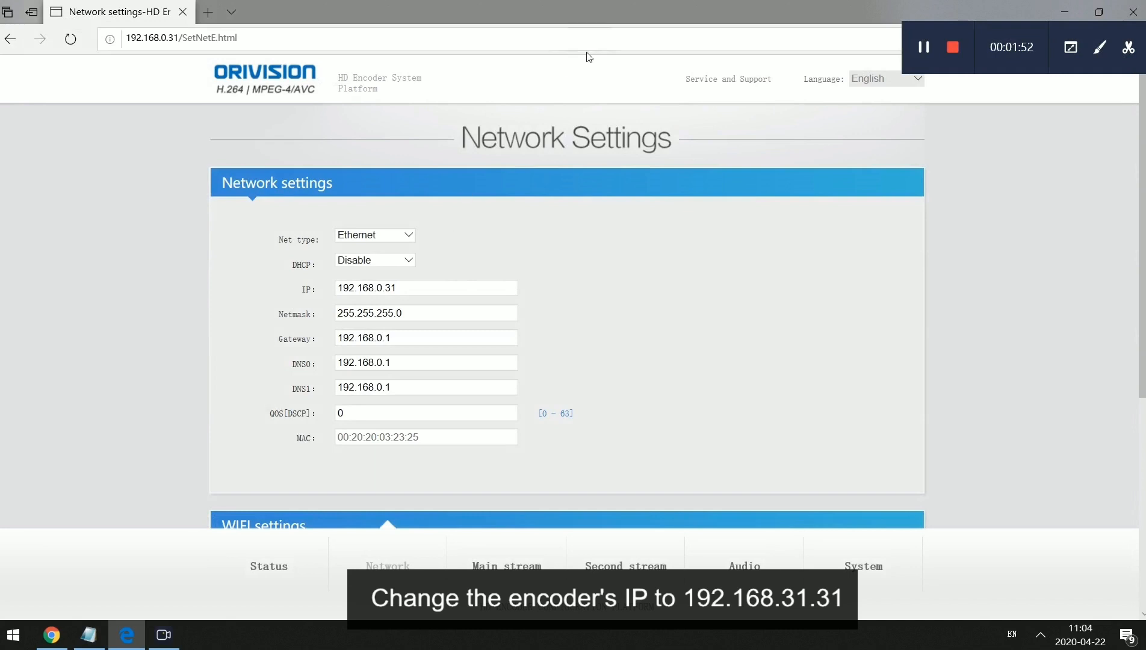
# Save encoder IP 192.168.31.31 with gateway 192.168.31.1, then go to System Settings.
pyautogui.click(382, 289)
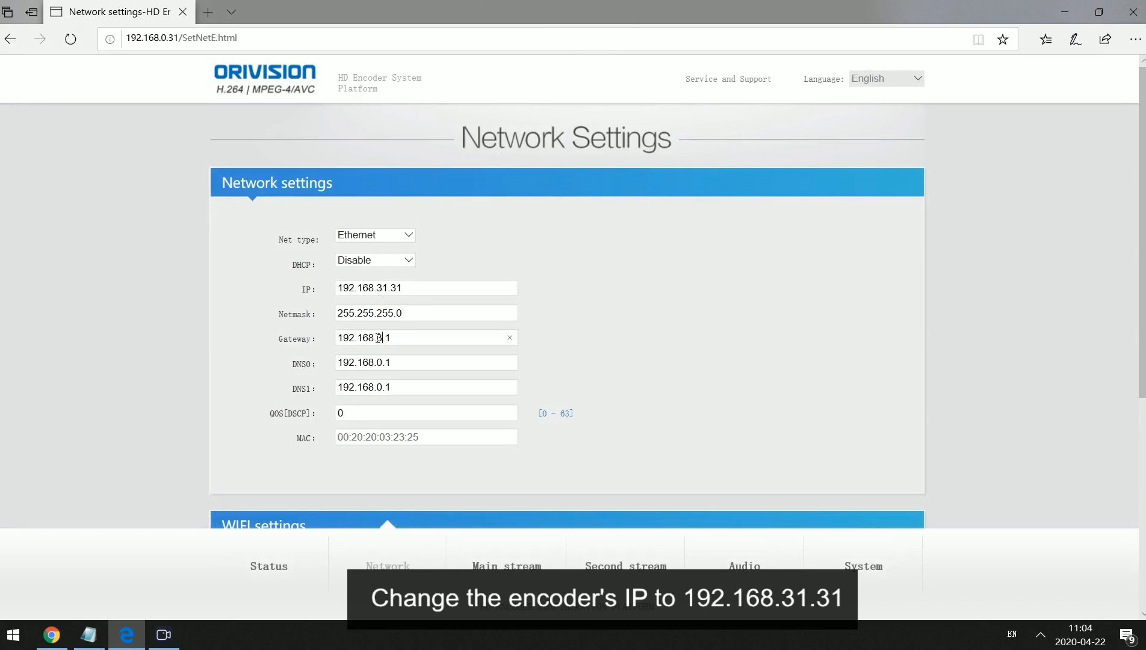
pyautogui.write('1')
pyautogui.scroll(-6, 551, 389)
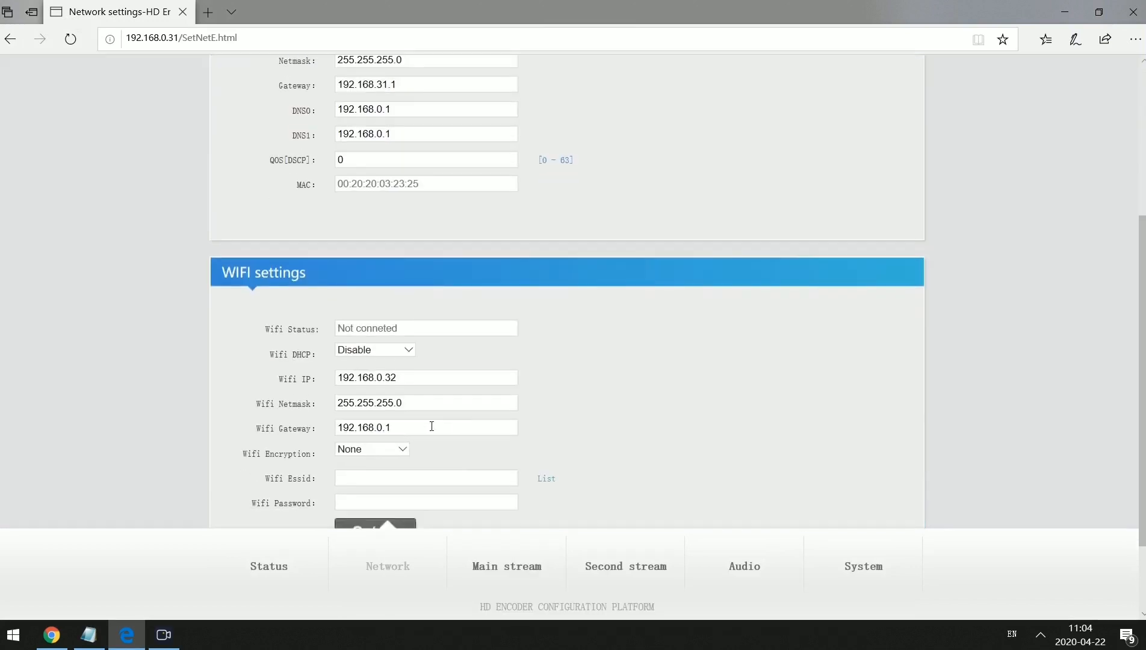
pyautogui.click(378, 426)
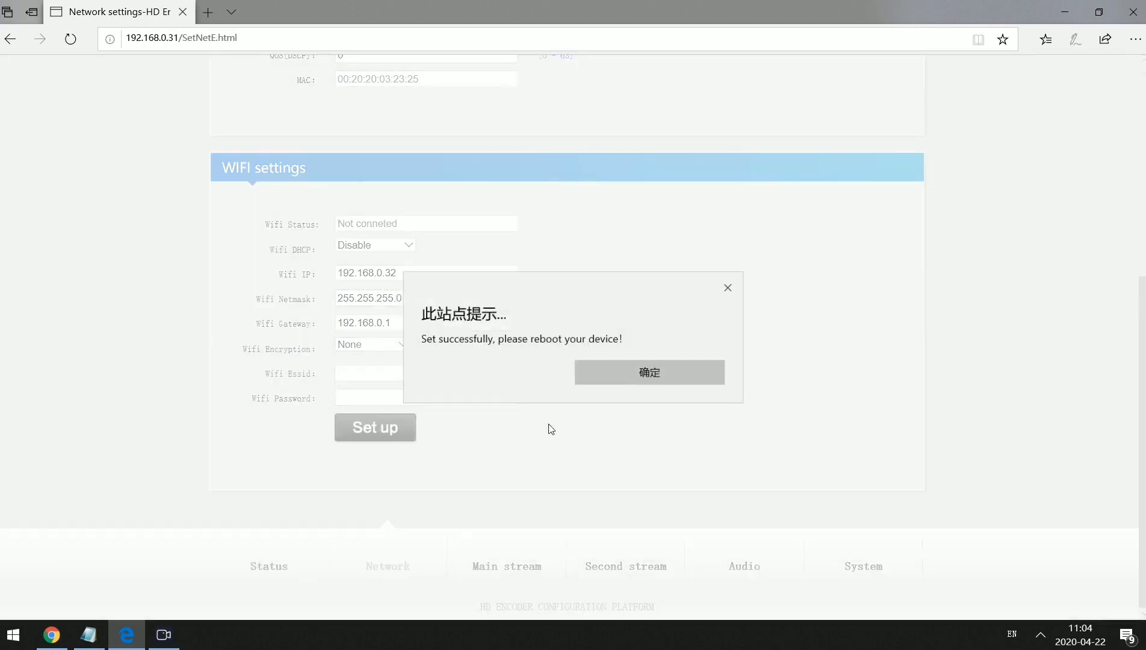
pyautogui.click(637, 380)
pyautogui.scroll(6, 637, 385)
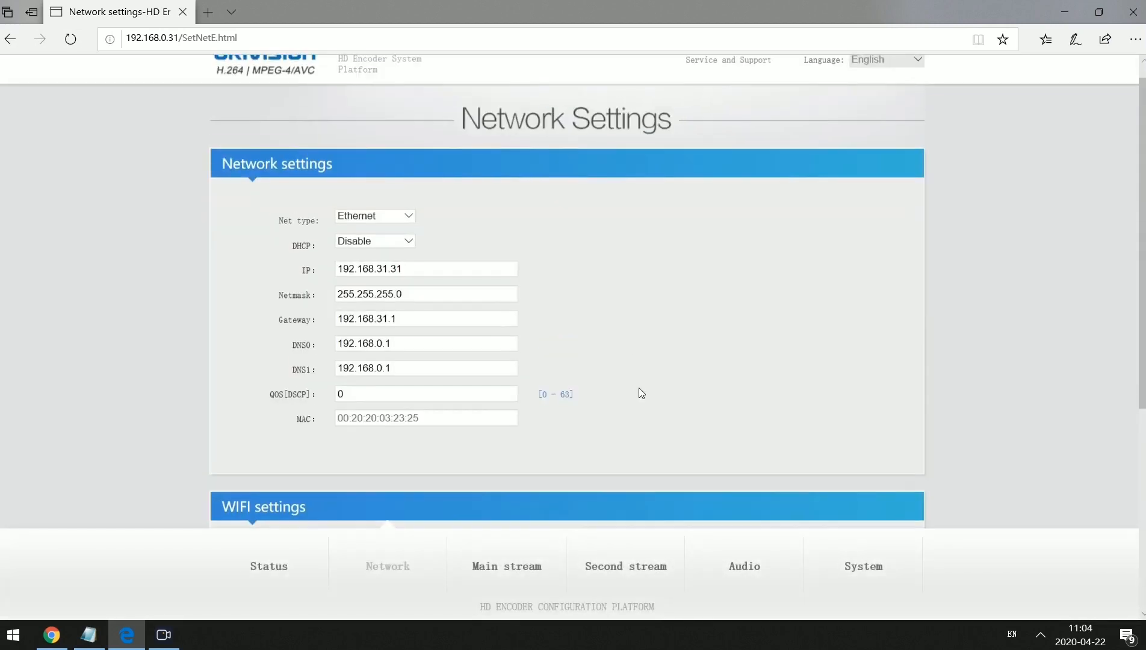
pyautogui.click(871, 569)
pyautogui.scroll(-10, 549, 345)
# Reboot the encoder from System Settings and dismiss the 'Reboot failed!' alert.
pyautogui.click(380, 440)
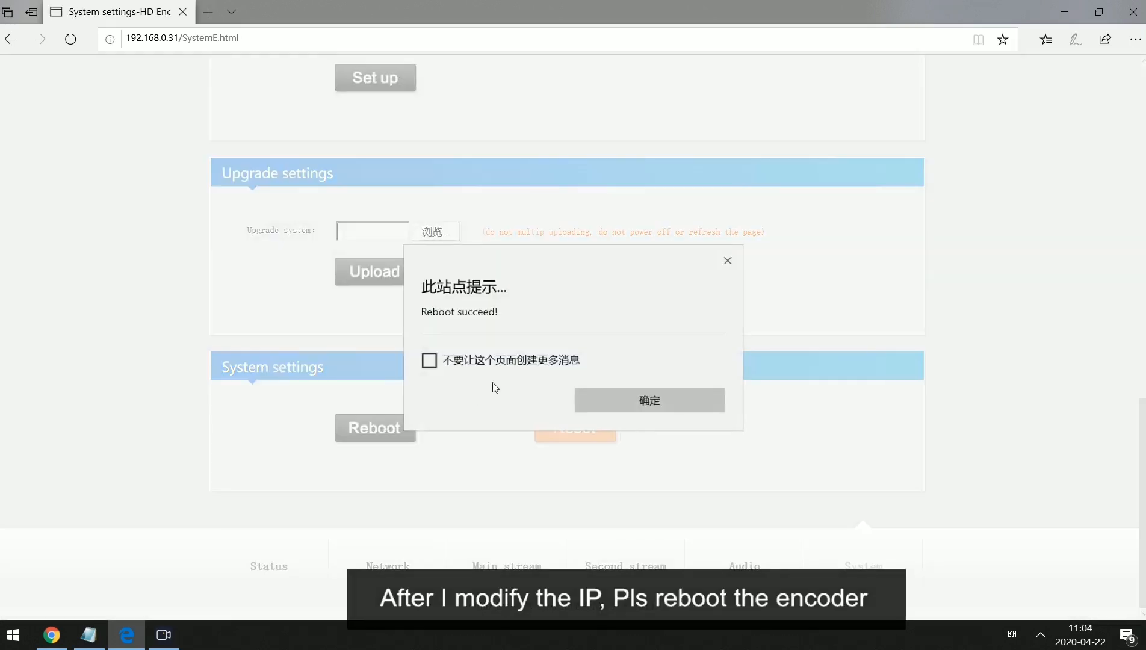
pyautogui.click(665, 401)
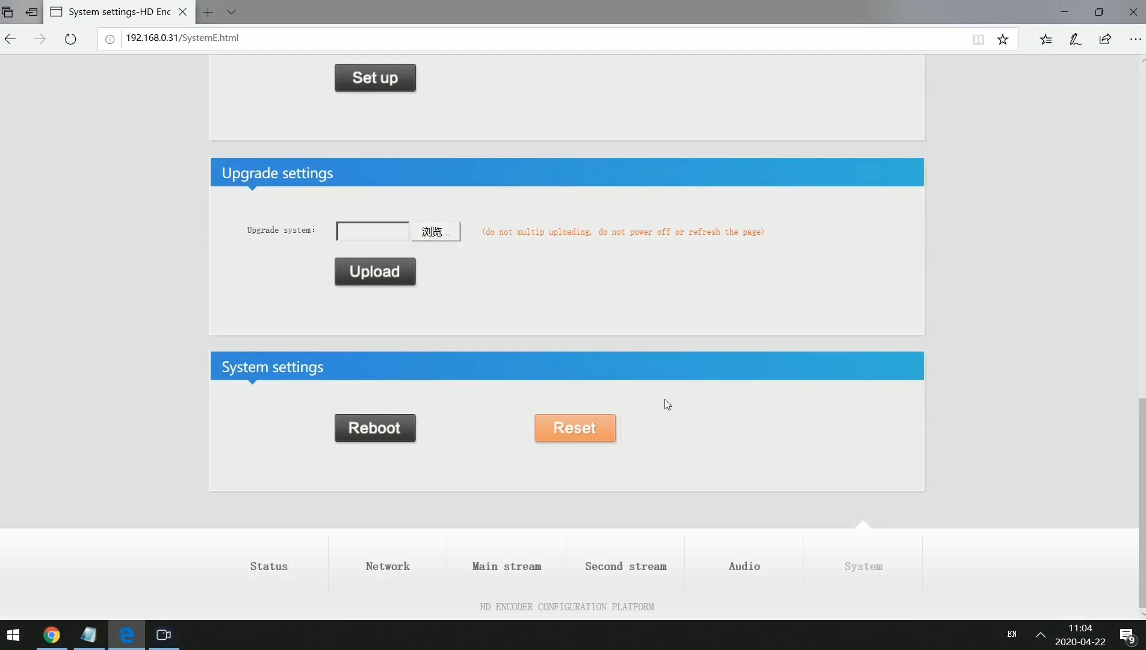
pyautogui.scroll(15, 389, 120)
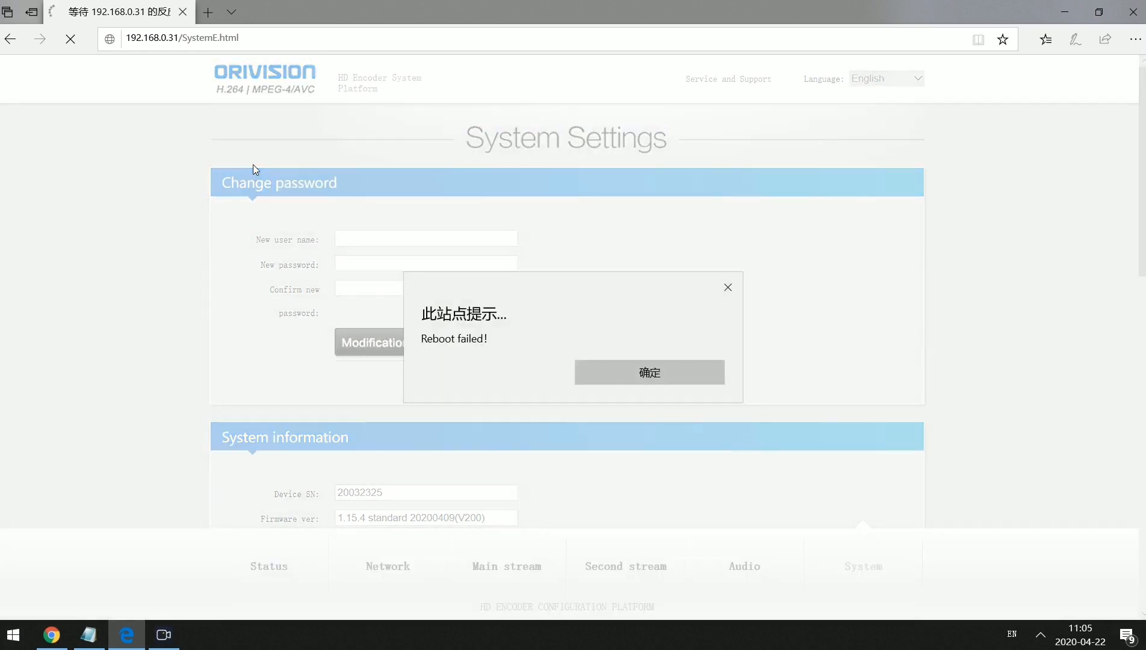
pyautogui.click(729, 288)
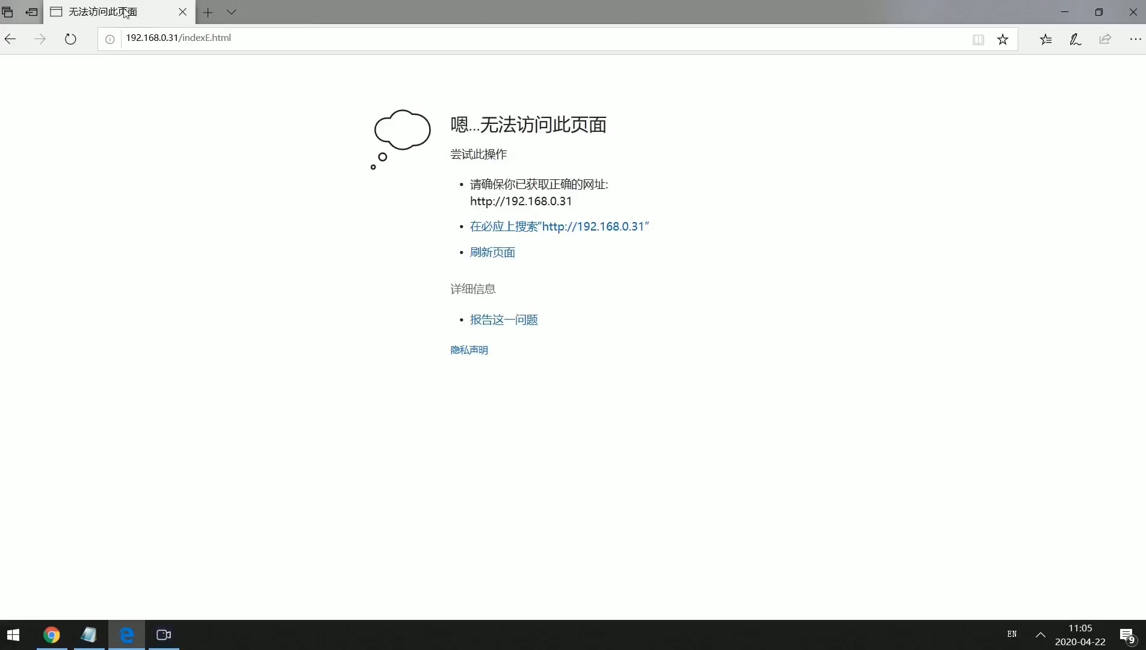
pyautogui.click(162, 38)
pyautogui.click(169, 38)
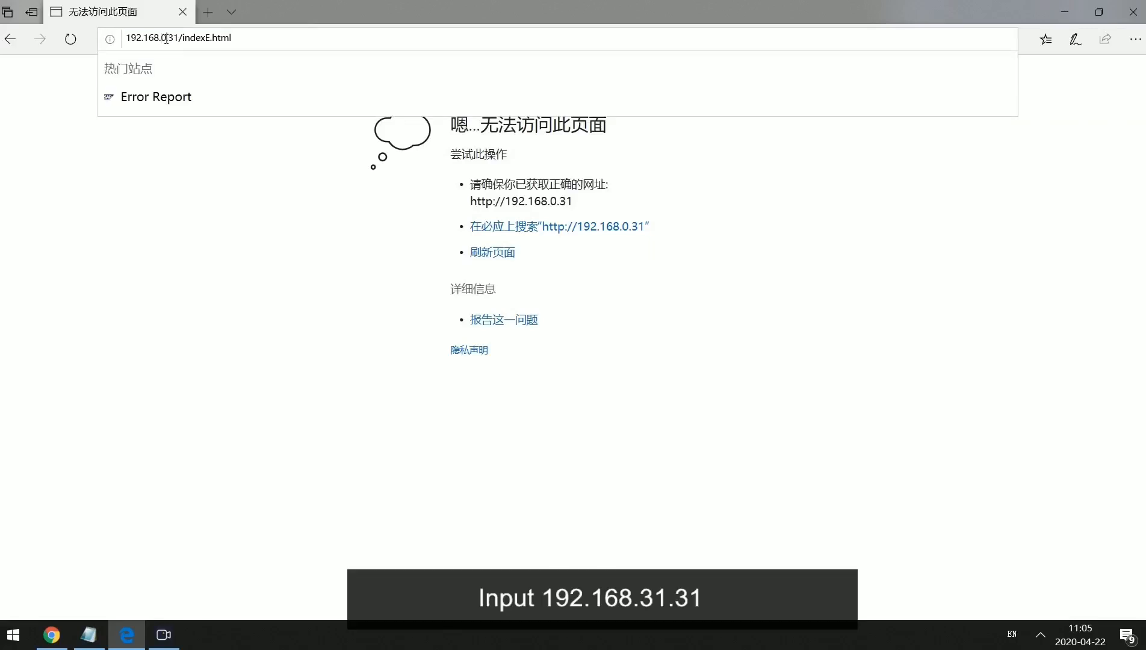
# Point the browser at the encoder's new address 192.168.31.31.
pyautogui.press('BackSpace')
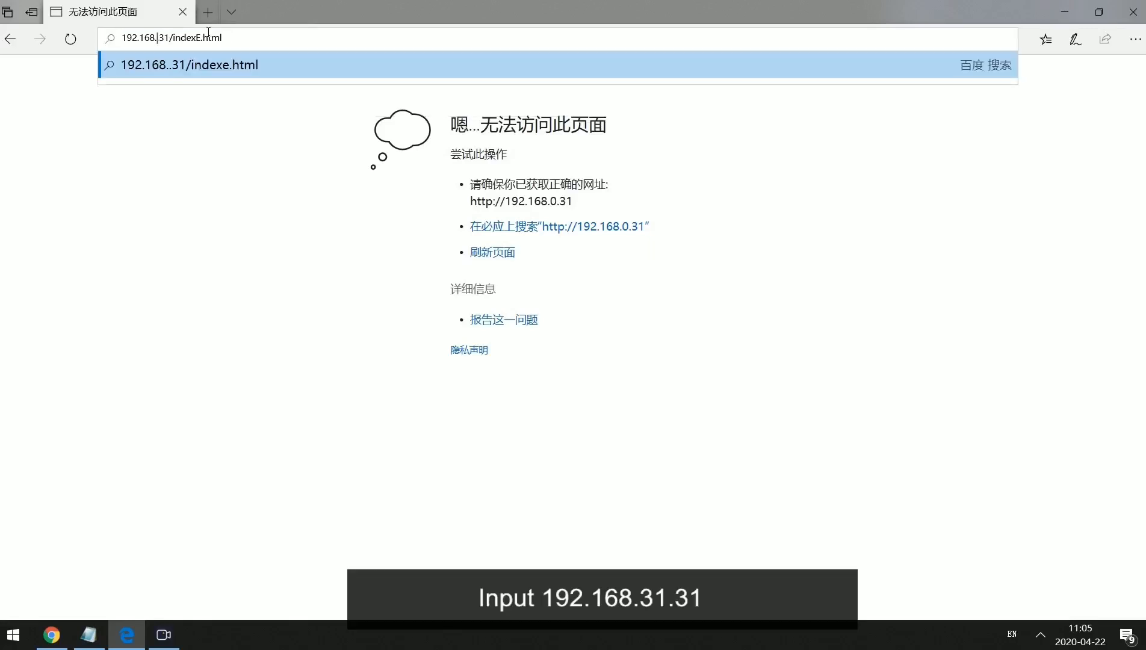
pyautogui.write('31')
pyautogui.moveTo(183, 48); pyautogui.dragTo(289, 65)
pyautogui.press('BackSpace')
pyautogui.press('Return')
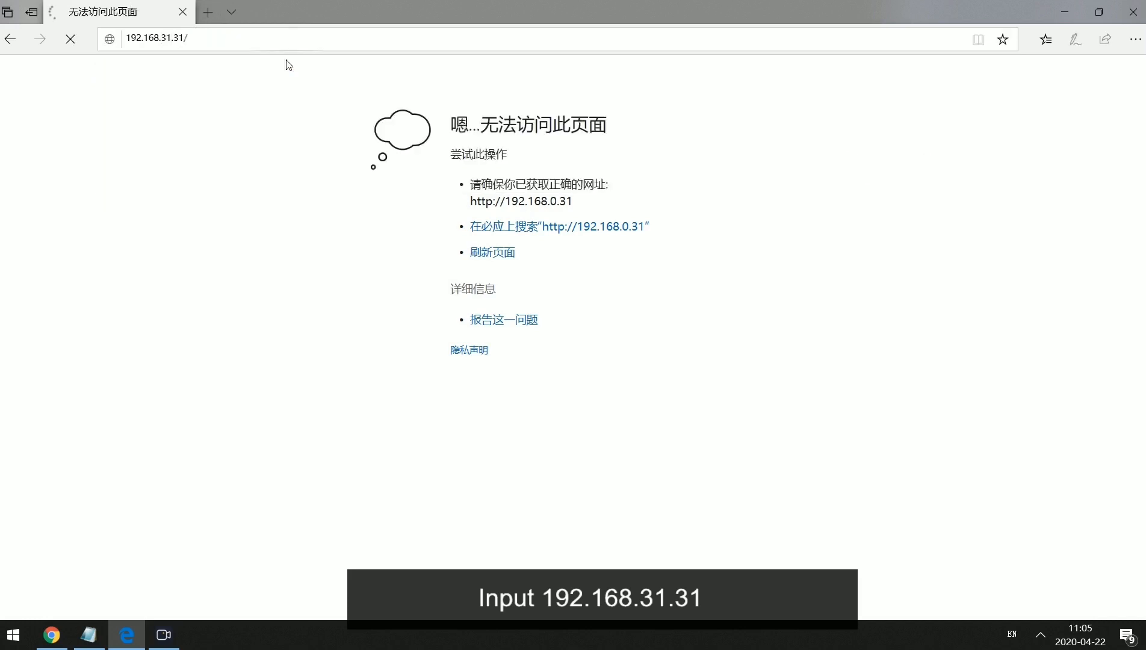
# Sign in with the encoder's username and password.
pyautogui.write('admi')
pyautogui.press('Tab')
pyautogui.write('admin')
pyautogui.press('Return')
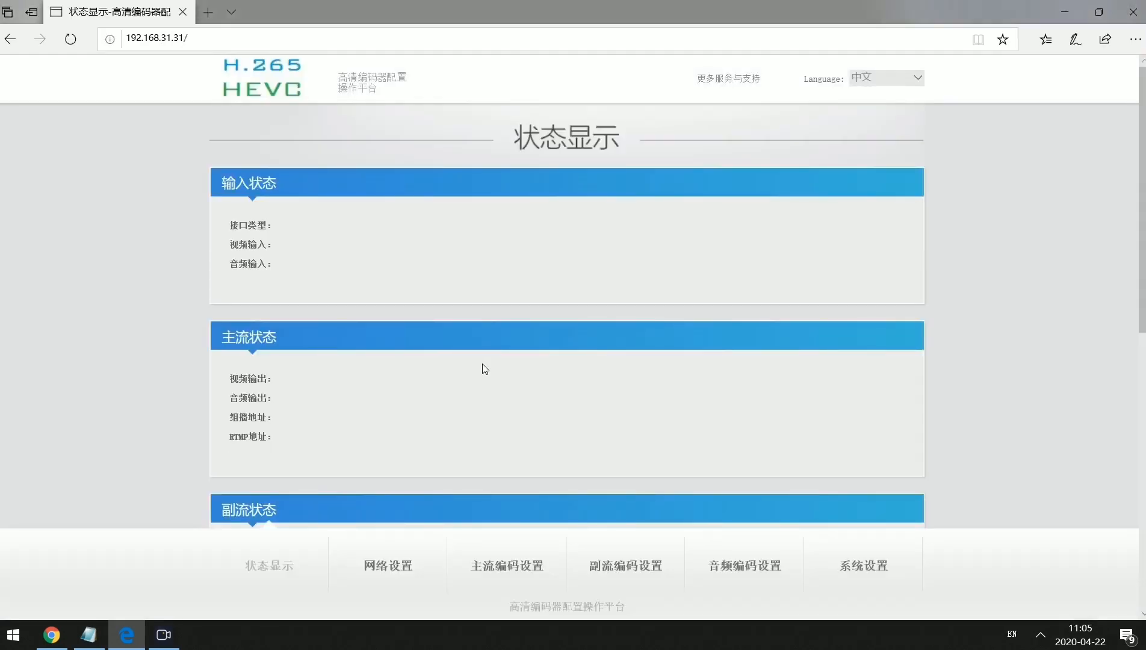
# Switch to English, confirm the new IP under Network, and open Main stream settings.
pyautogui.click(886, 78)
pyautogui.click(888, 96)
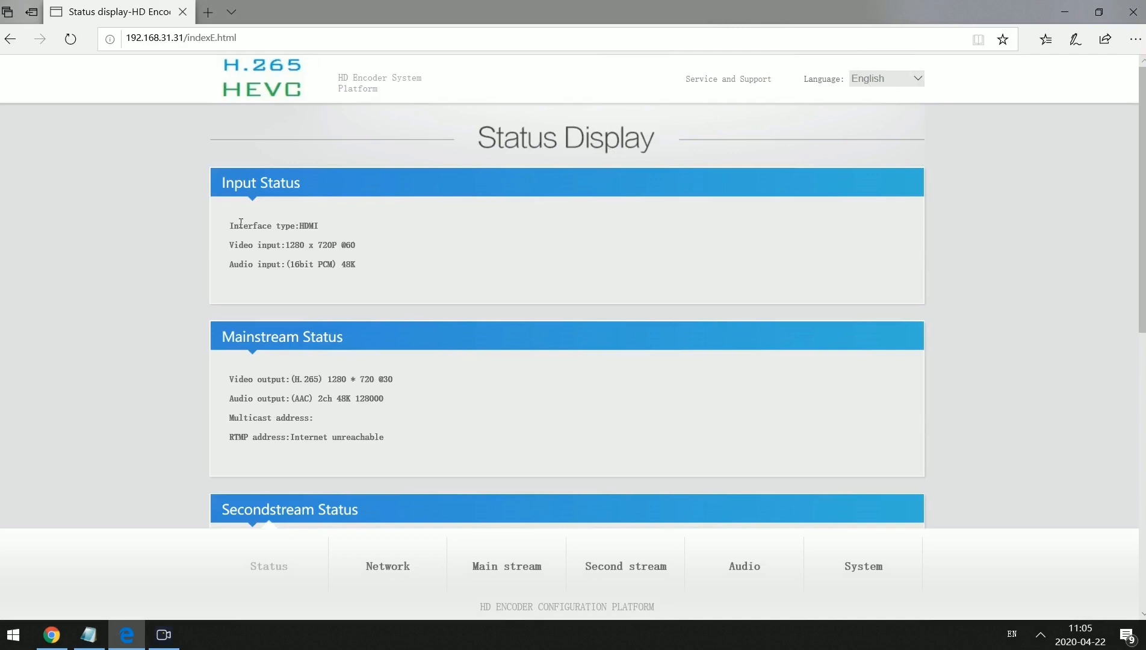
pyautogui.scroll(-3, 297, 250)
pyautogui.scroll(2, 384, 283)
pyautogui.scroll(3, 467, 287)
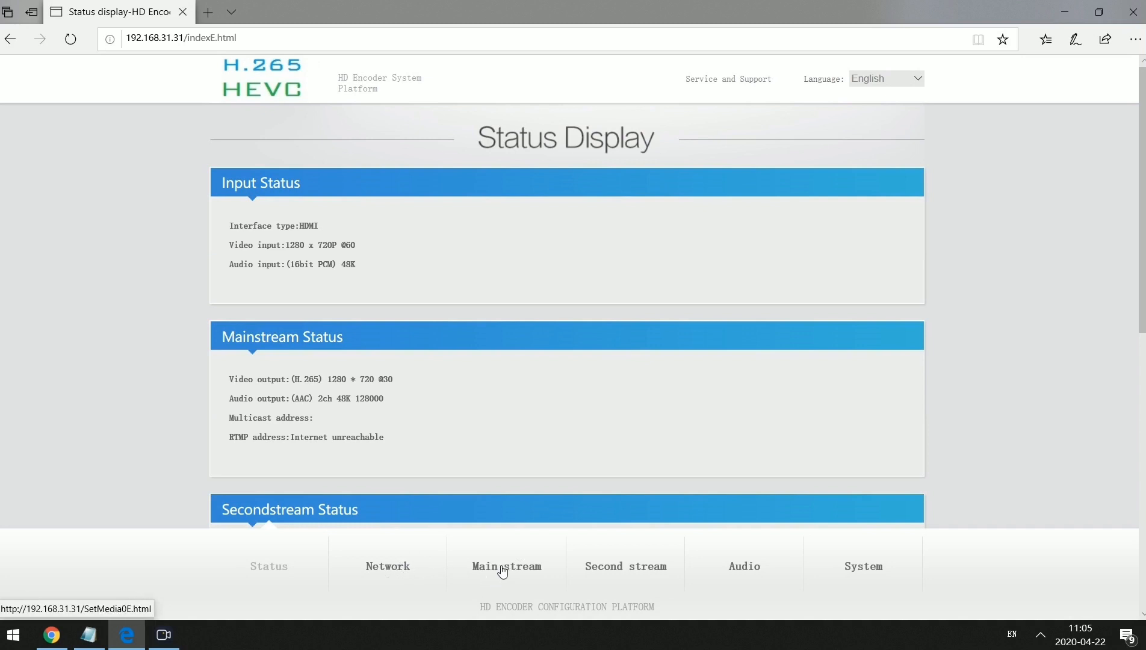
pyautogui.click(386, 564)
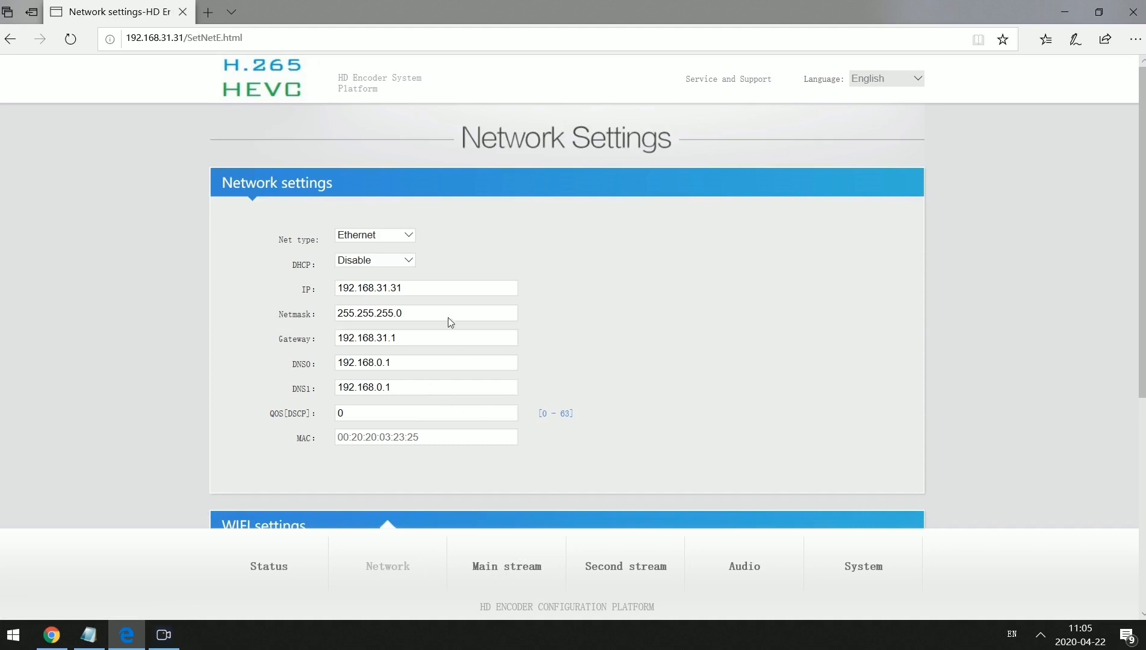
pyautogui.scroll(-6, 445, 328)
pyautogui.scroll(5, 481, 481)
pyautogui.click(509, 555)
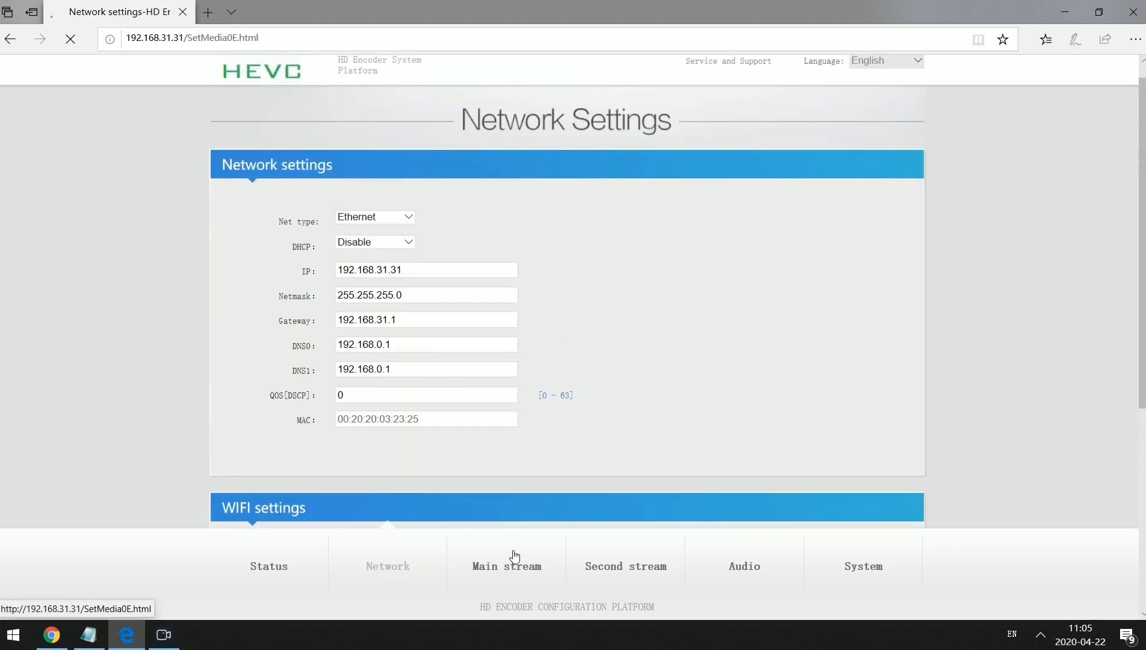
pyautogui.scroll(-3, 513, 408)
pyautogui.scroll(3, 513, 408)
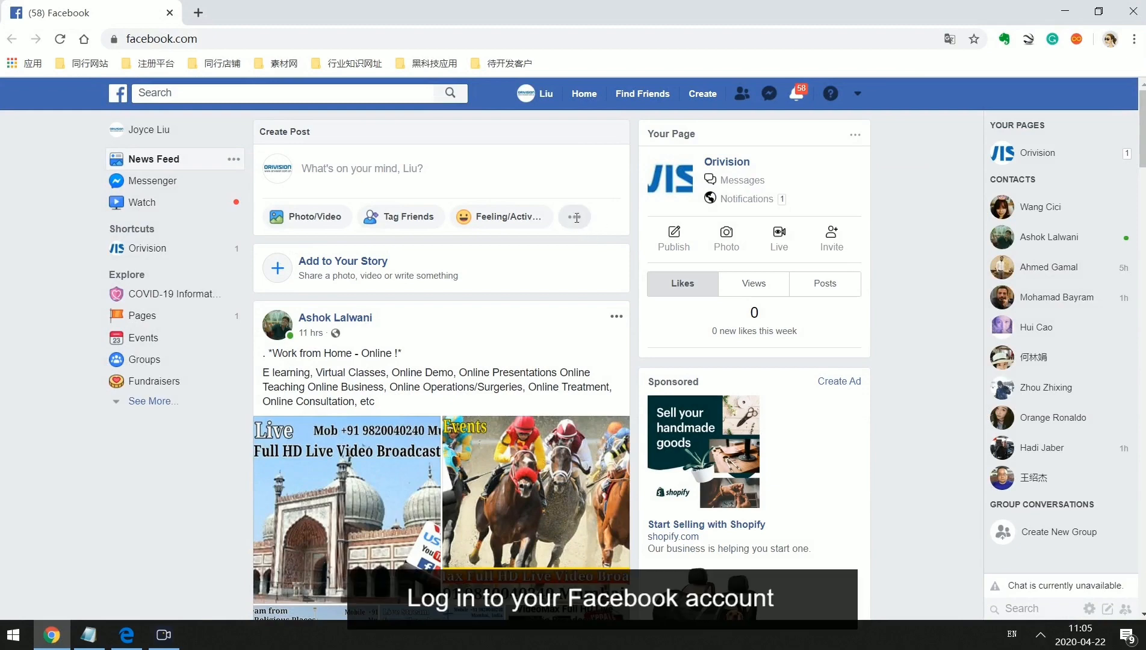
pyautogui.click(576, 217)
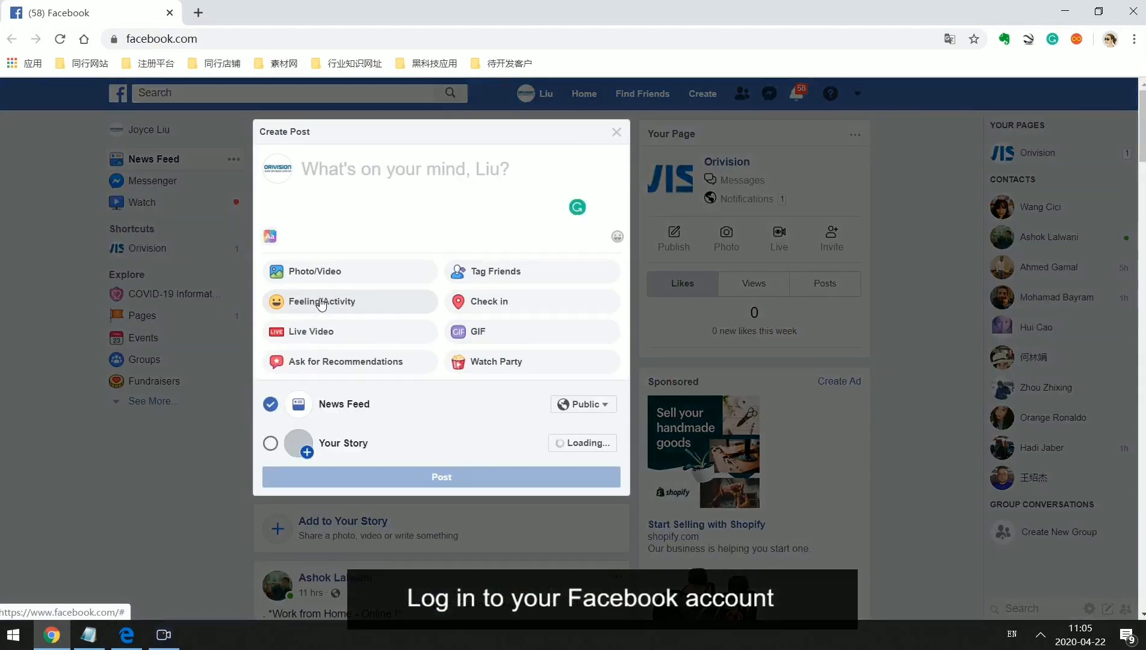
# Create a live video using a stream key and copy the server URL rtmps://live-api-s.facebook.com:443/rtmp/.
pyautogui.click(308, 332)
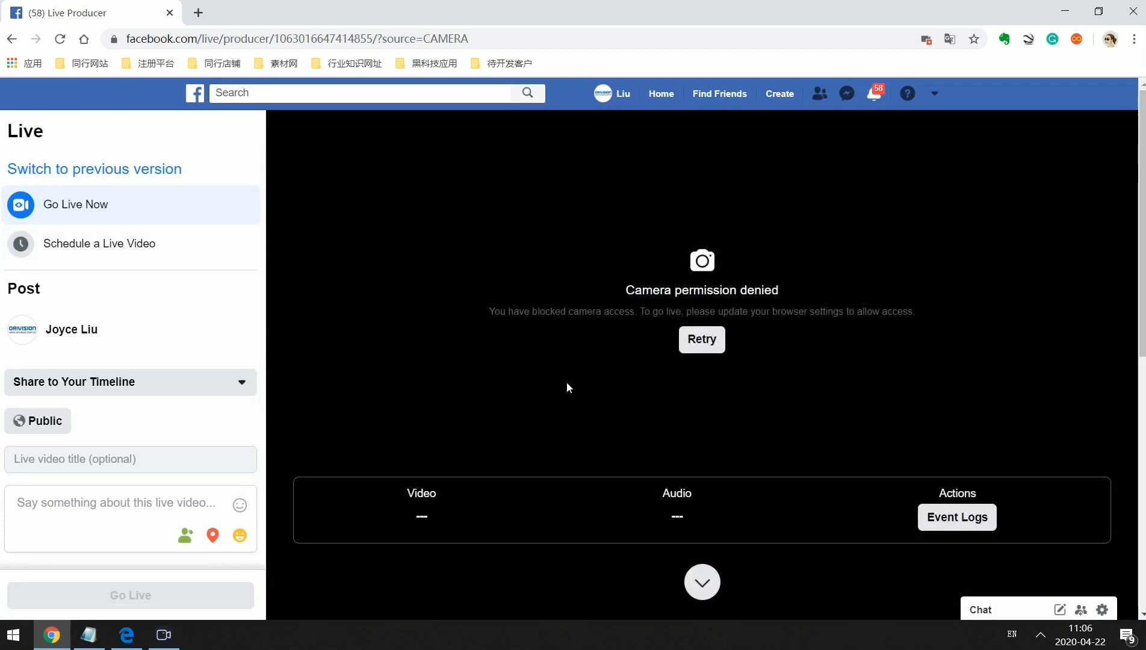
pyautogui.scroll(-6, 567, 381)
pyautogui.scroll(-1, 568, 384)
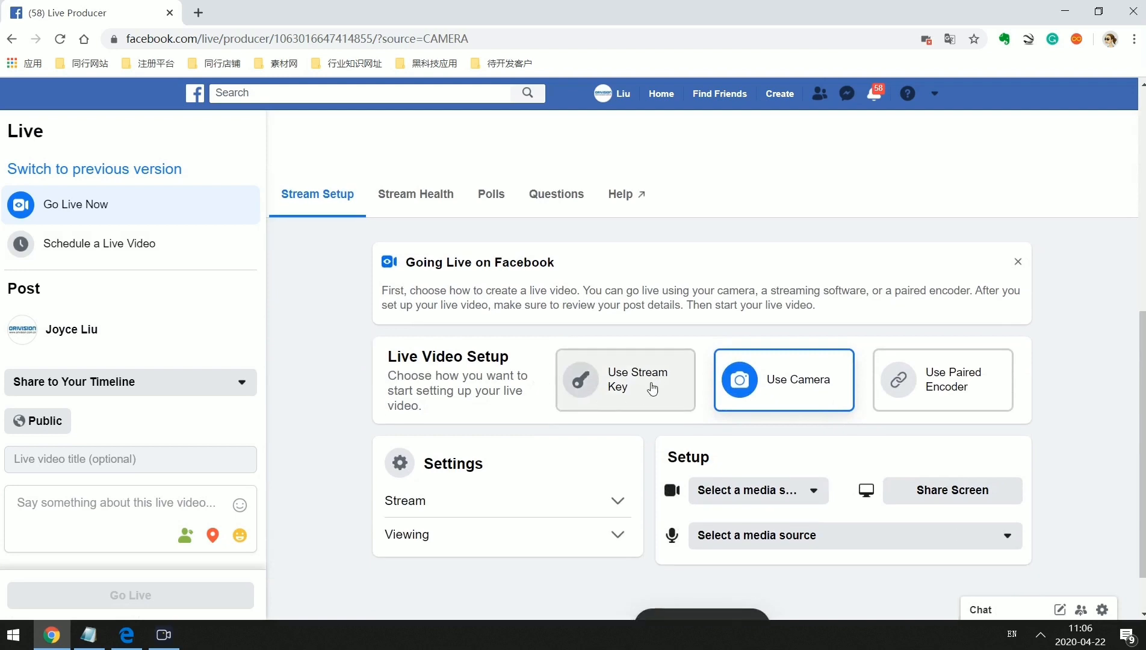
pyautogui.click(622, 397)
pyautogui.scroll(-1, 610, 354)
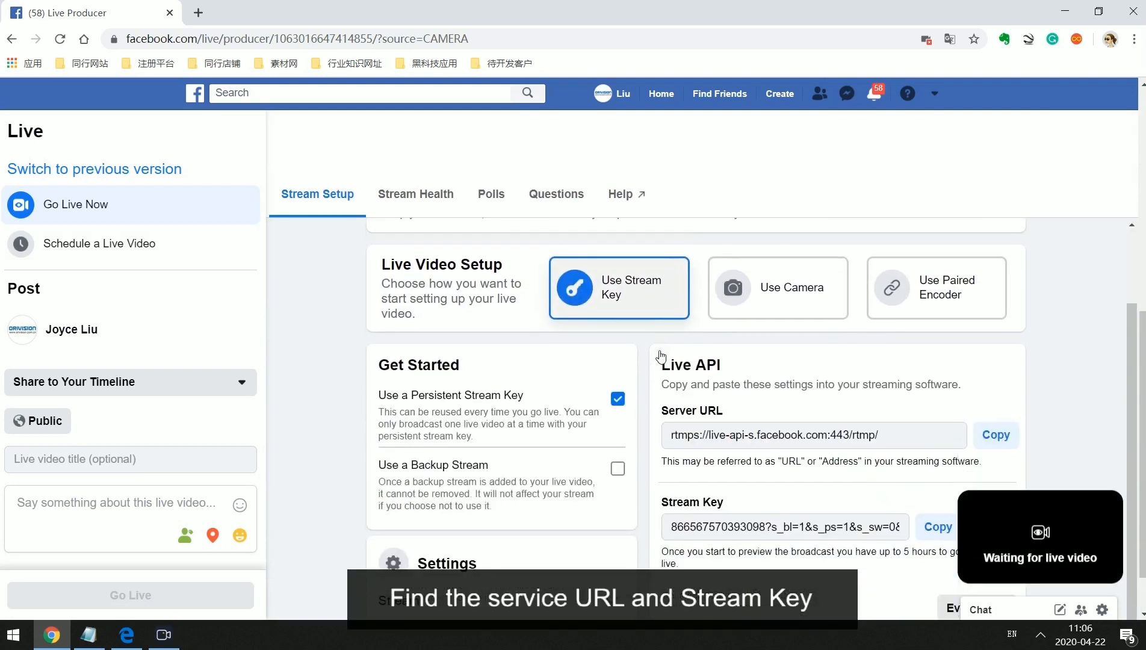
pyautogui.click(1001, 436)
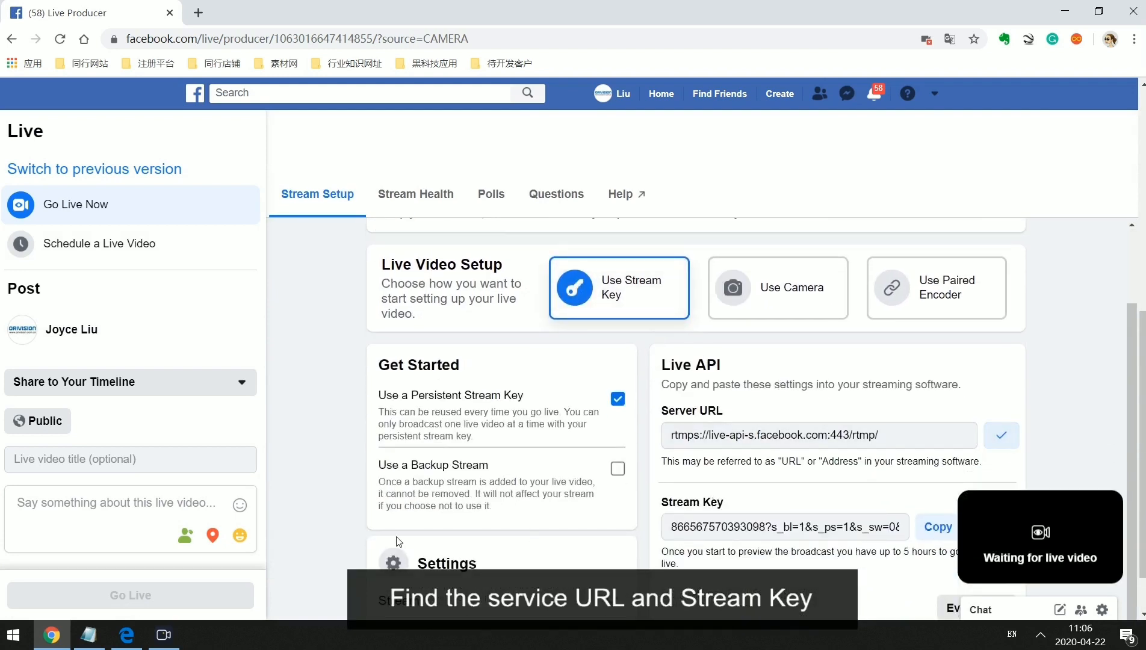
pyautogui.click(88, 635)
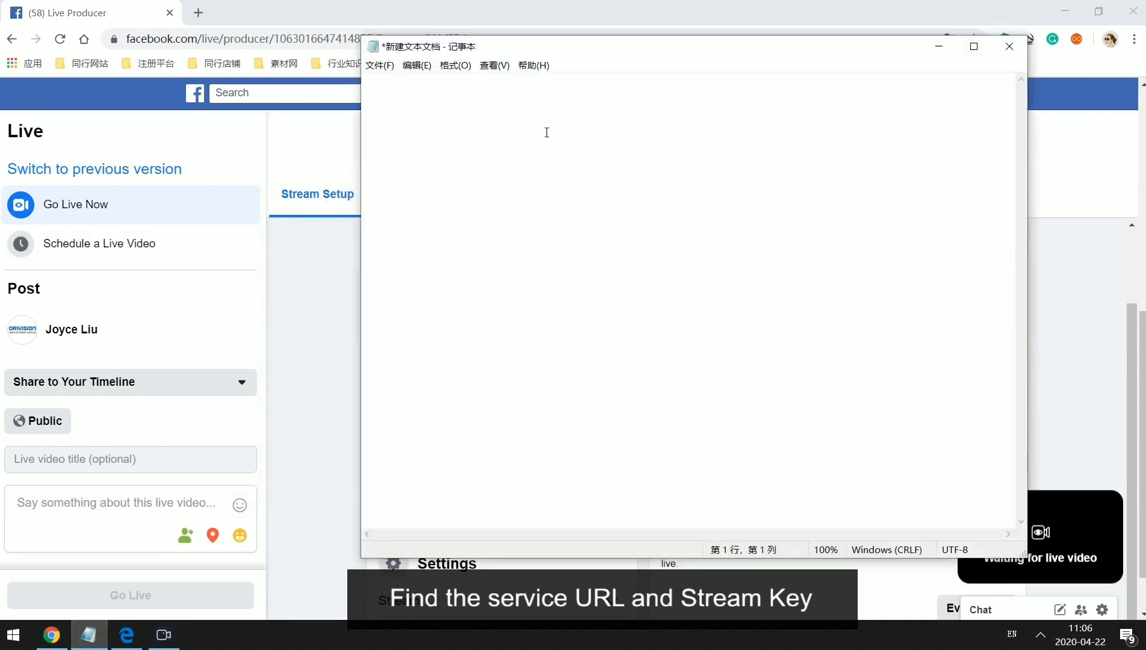
# Paste the server URL on line 1 of Notepad and the copied stream key on line 3.
pyautogui.hotkey('ctrl', 'v')
pyautogui.click(560, 7)
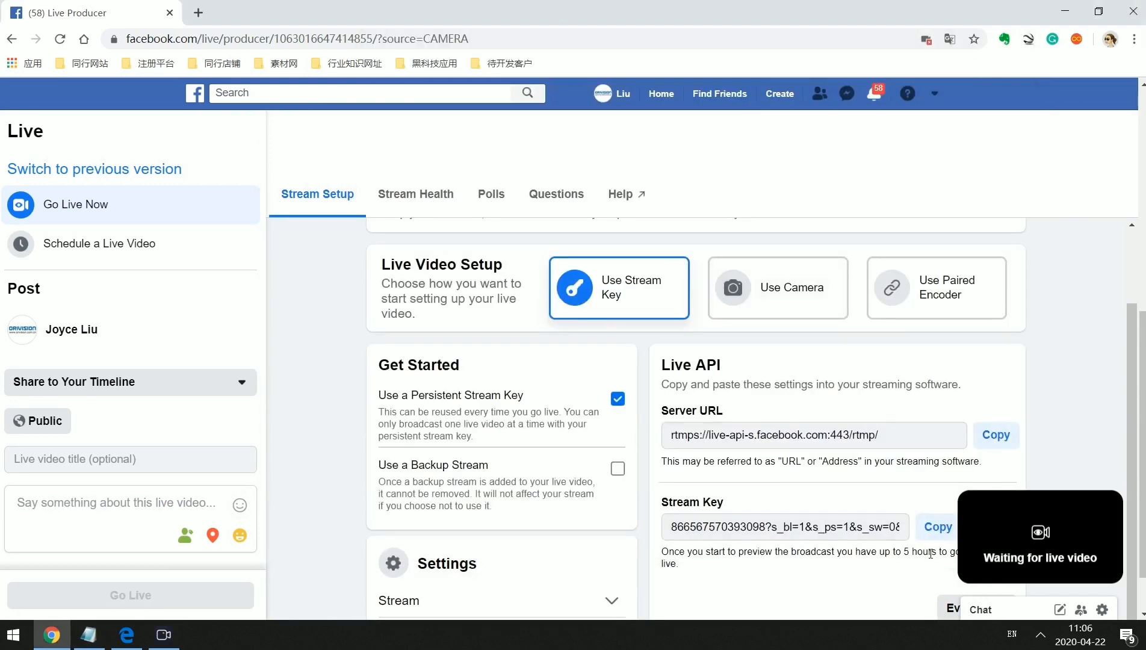
pyautogui.click(937, 527)
pyautogui.moveTo(137, 642)
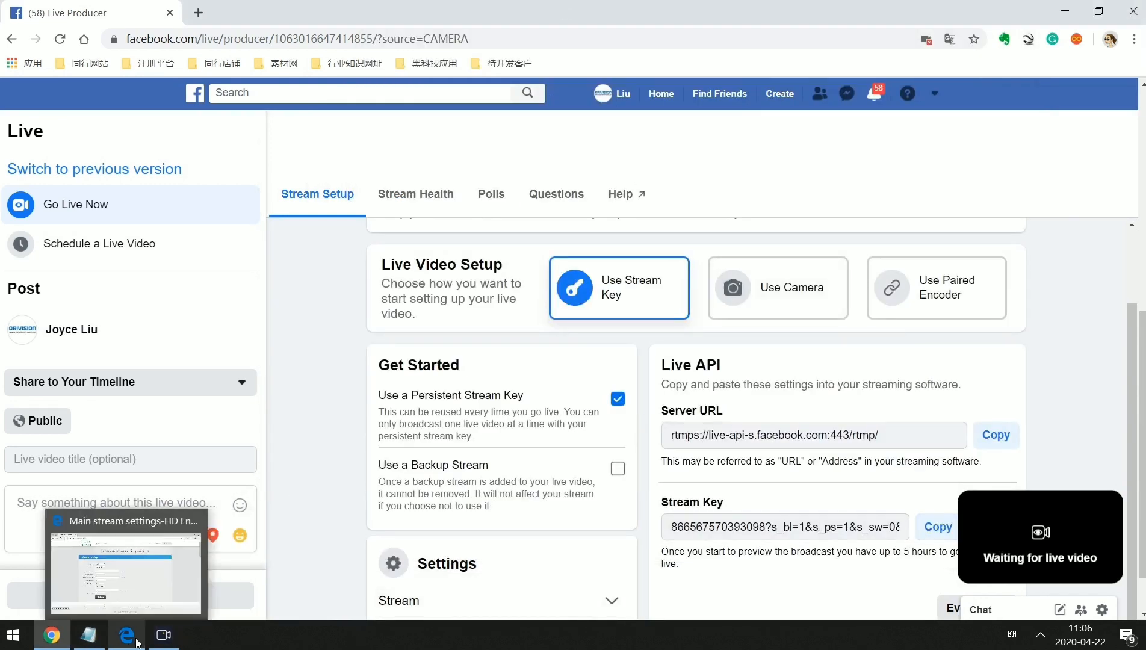
pyautogui.click(89, 635)
pyautogui.press('Return')
pyautogui.press('Return')
pyautogui.hotkey('ctrl', 'v')
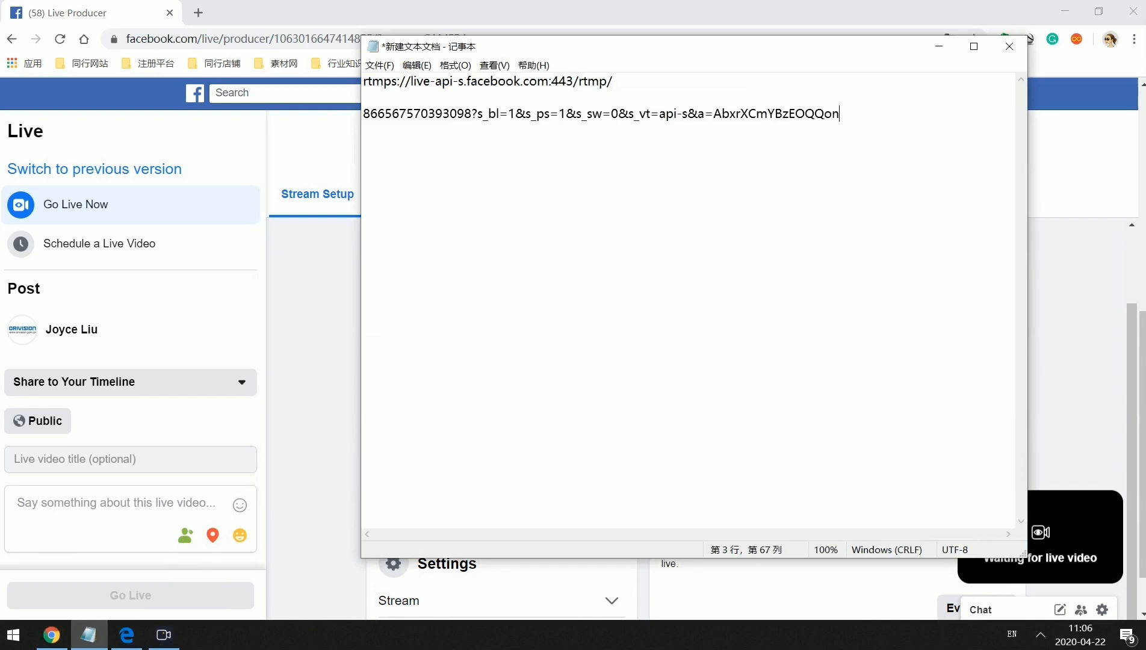
# Set main stream to H.264, main profile, cbr, output size 1280x720.
pyautogui.click(132, 638)
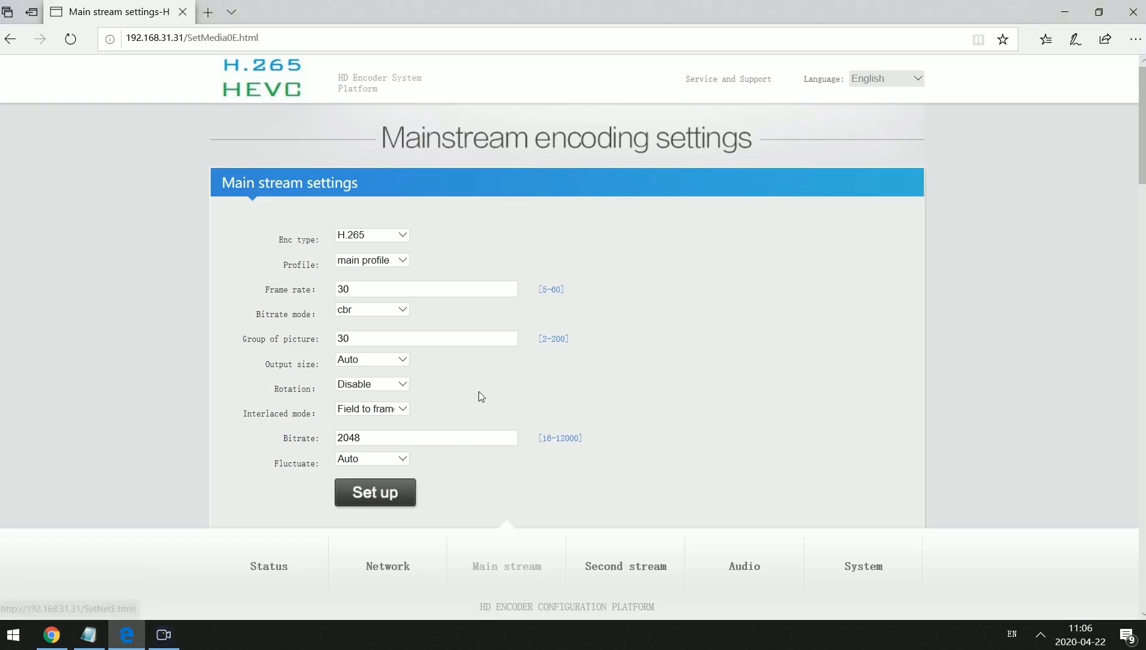
pyautogui.click(404, 236)
pyautogui.click(361, 223)
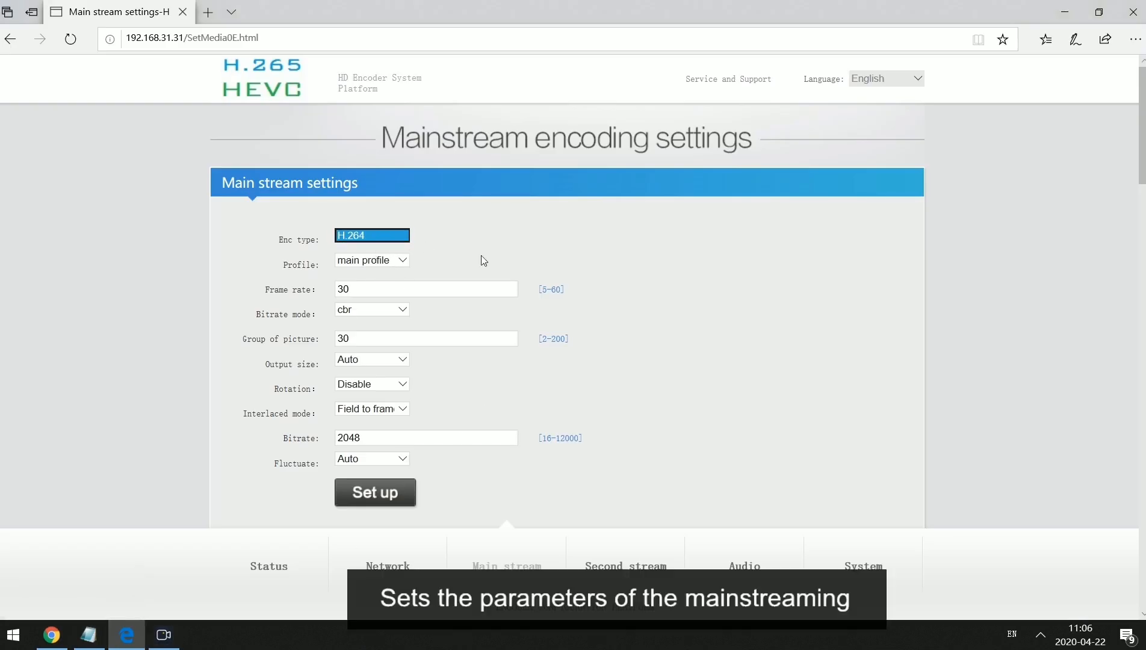
pyautogui.click(403, 265)
pyautogui.click(500, 277)
pyautogui.click(400, 313)
pyautogui.click(404, 309)
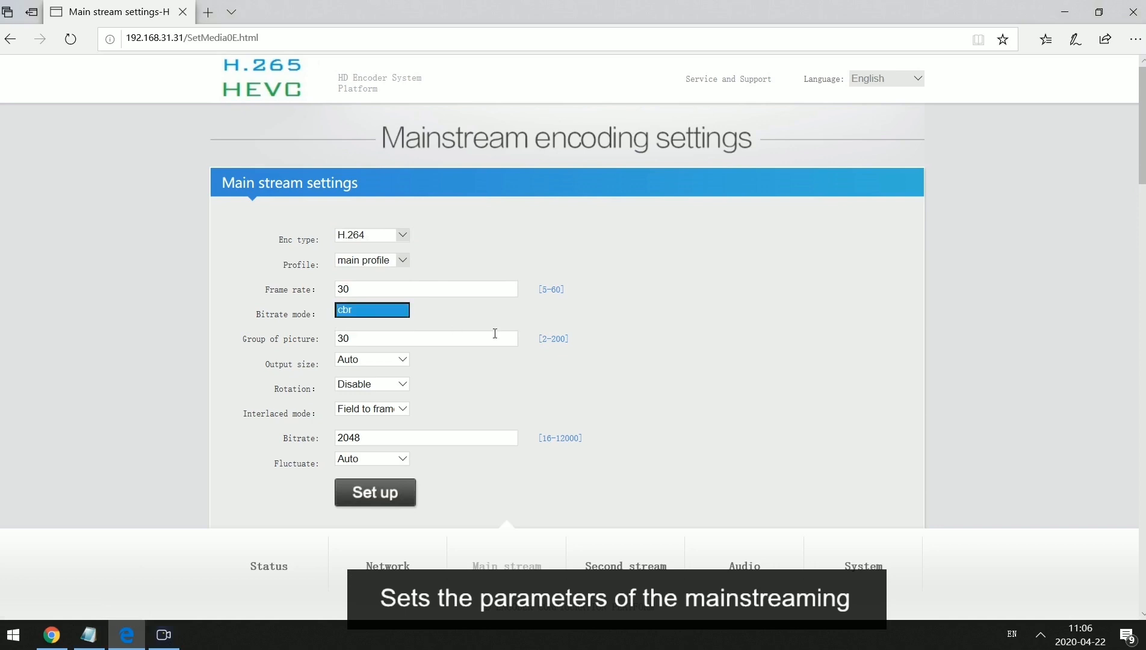
pyautogui.click(391, 363)
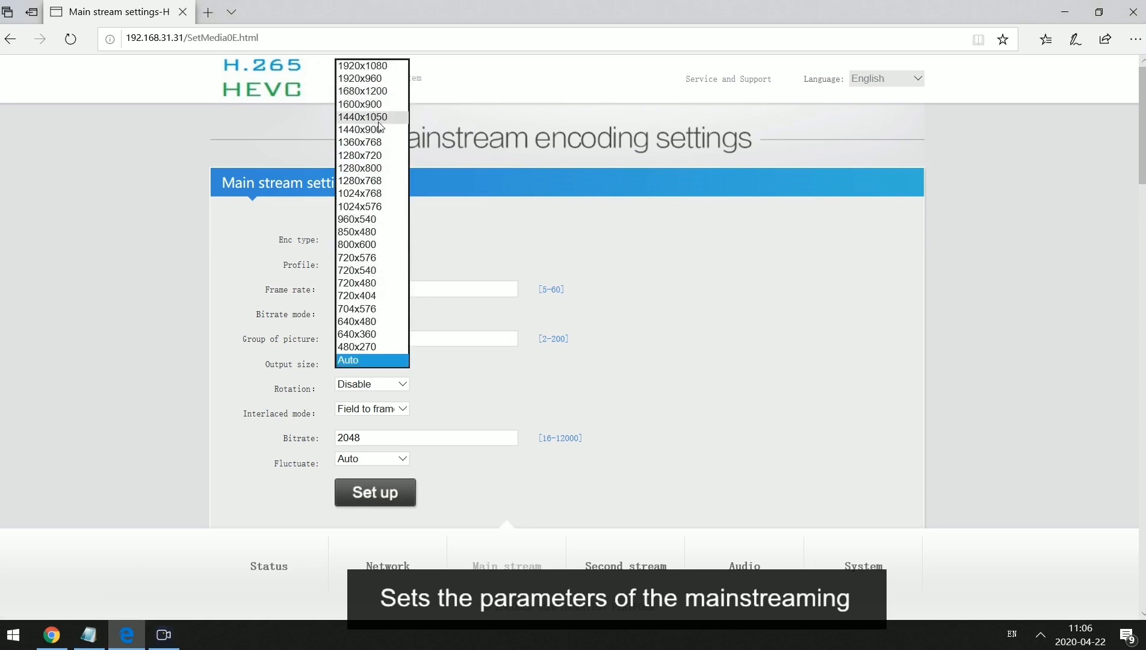
pyautogui.click(385, 158)
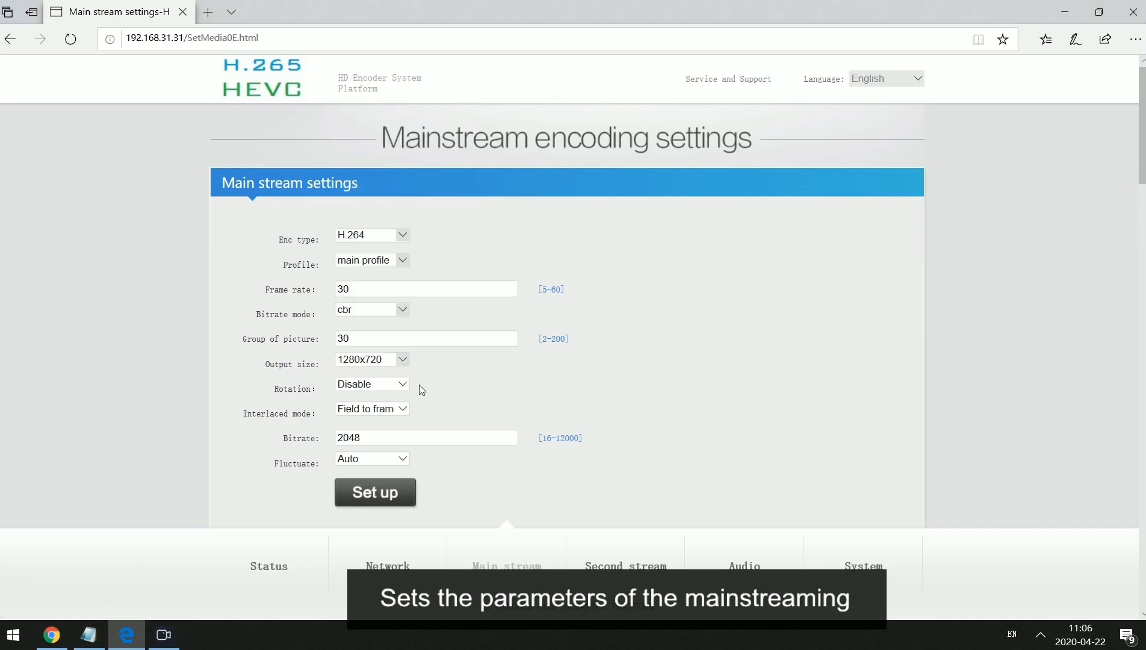
# Keep rotation disabled, set interlaced mode Both and bitrate 900, and save.
pyautogui.click(400, 384)
pyautogui.click(386, 395)
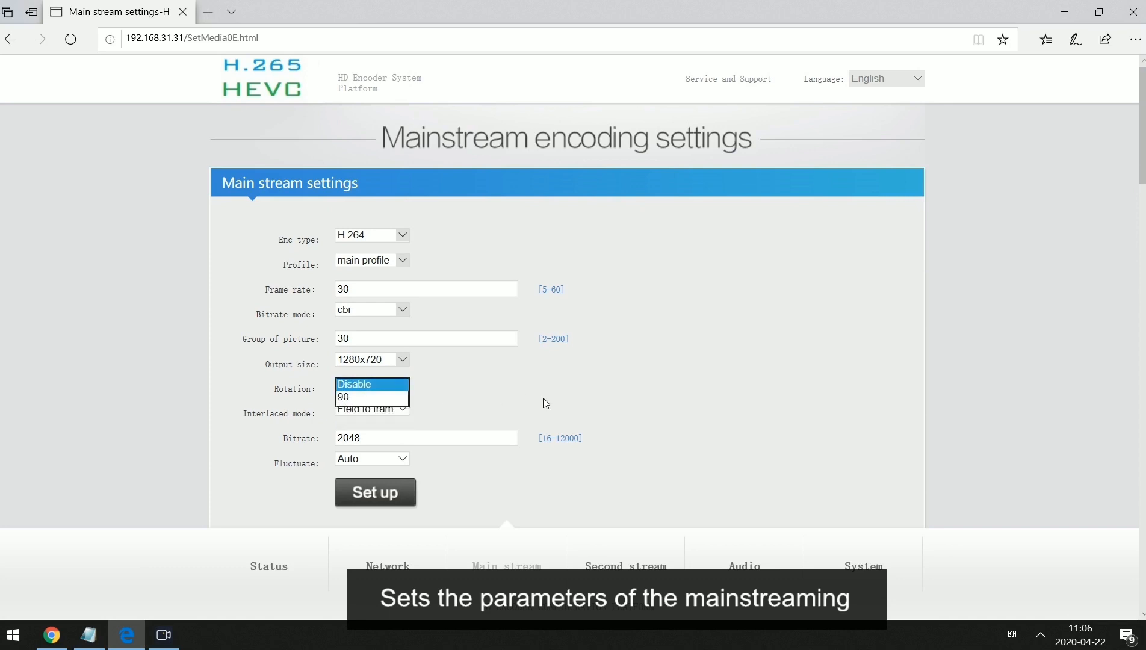
pyautogui.click(399, 415)
pyautogui.click(355, 384)
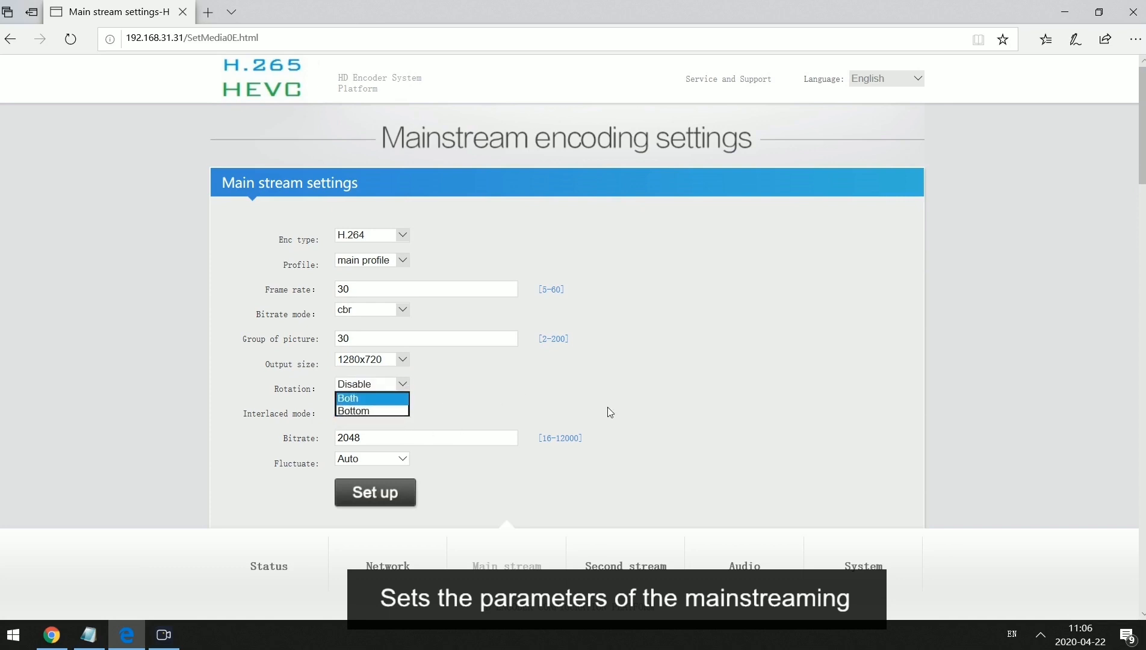
pyautogui.doubleClick(386, 442)
pyautogui.write('900')
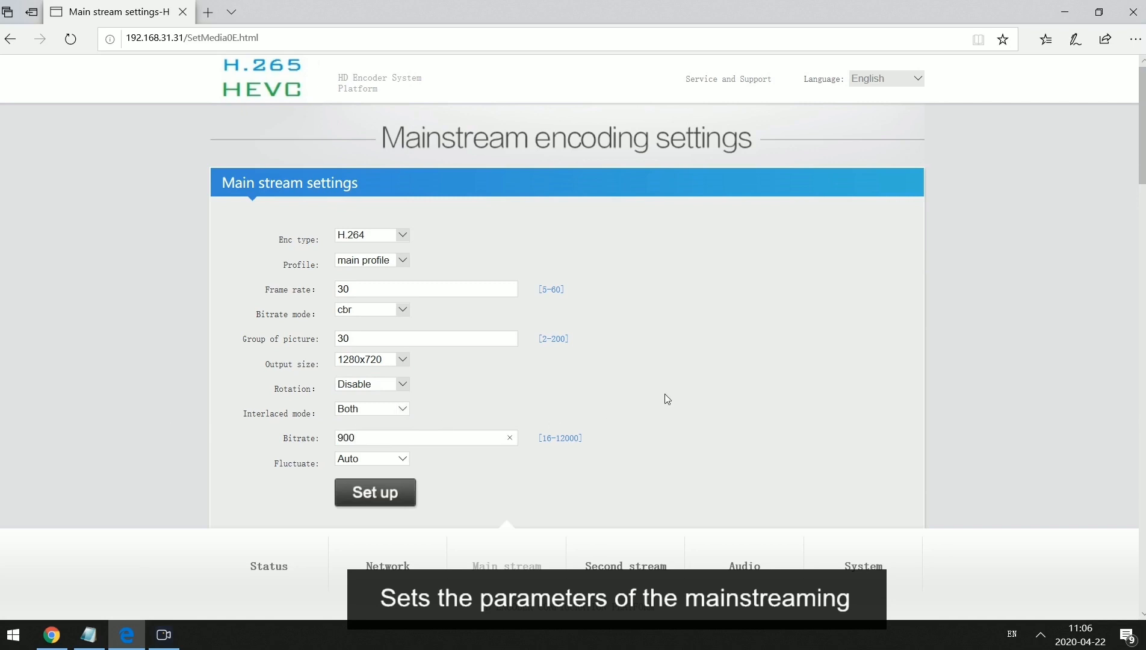
pyautogui.scroll(-3, 647, 400)
pyautogui.click(394, 325)
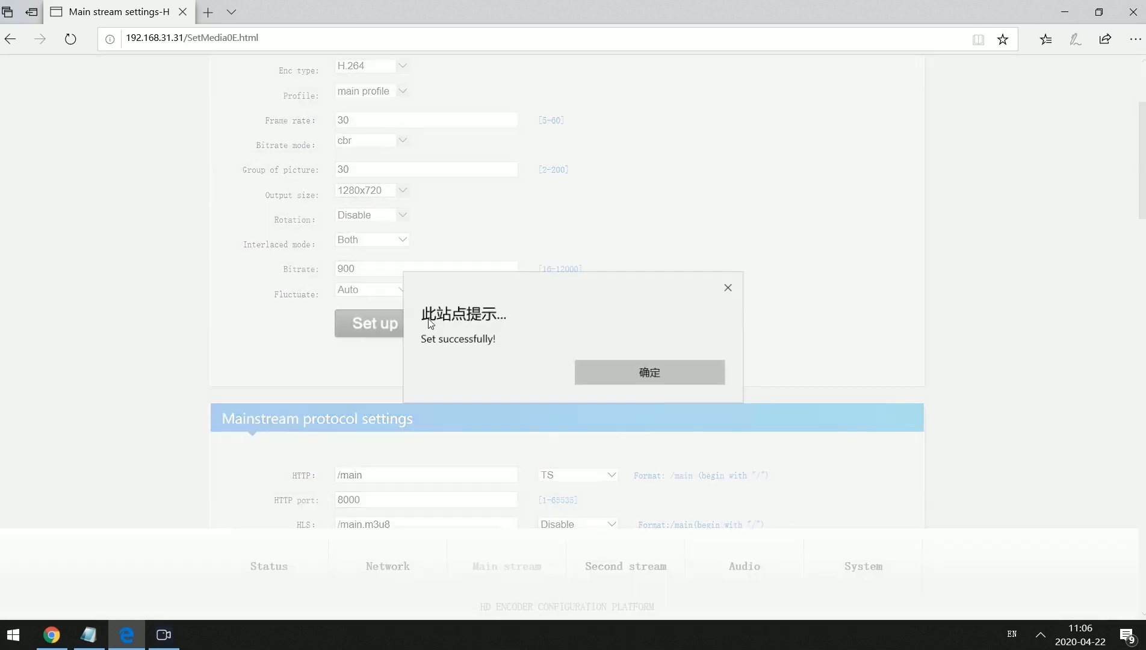
pyautogui.click(679, 374)
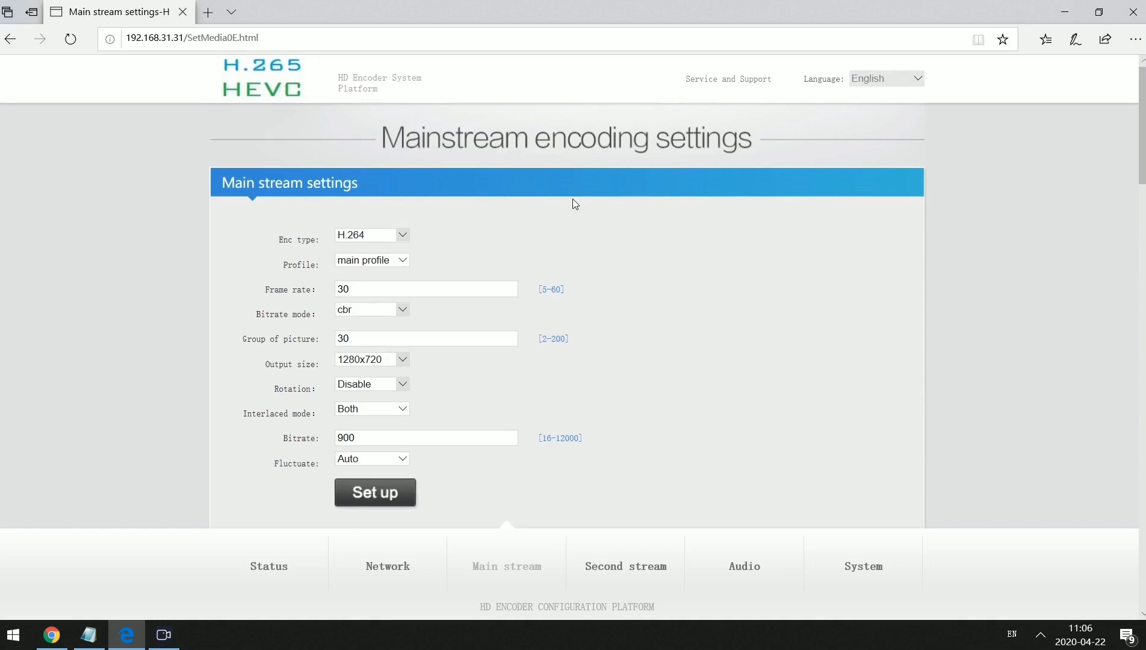
# Set the RTMP output to Video+Audio and the RTMP mode to rtmps.
pyautogui.scroll(-10, 558, 320)
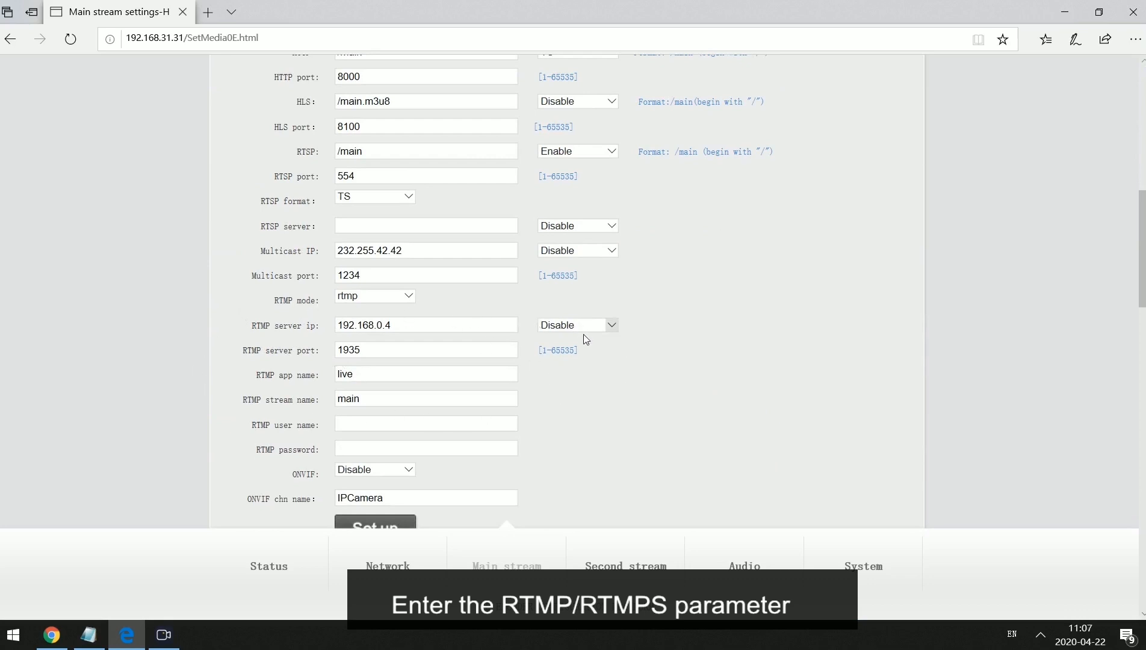
pyautogui.click(606, 326)
pyautogui.click(614, 332)
pyautogui.click(386, 297)
pyautogui.click(361, 309)
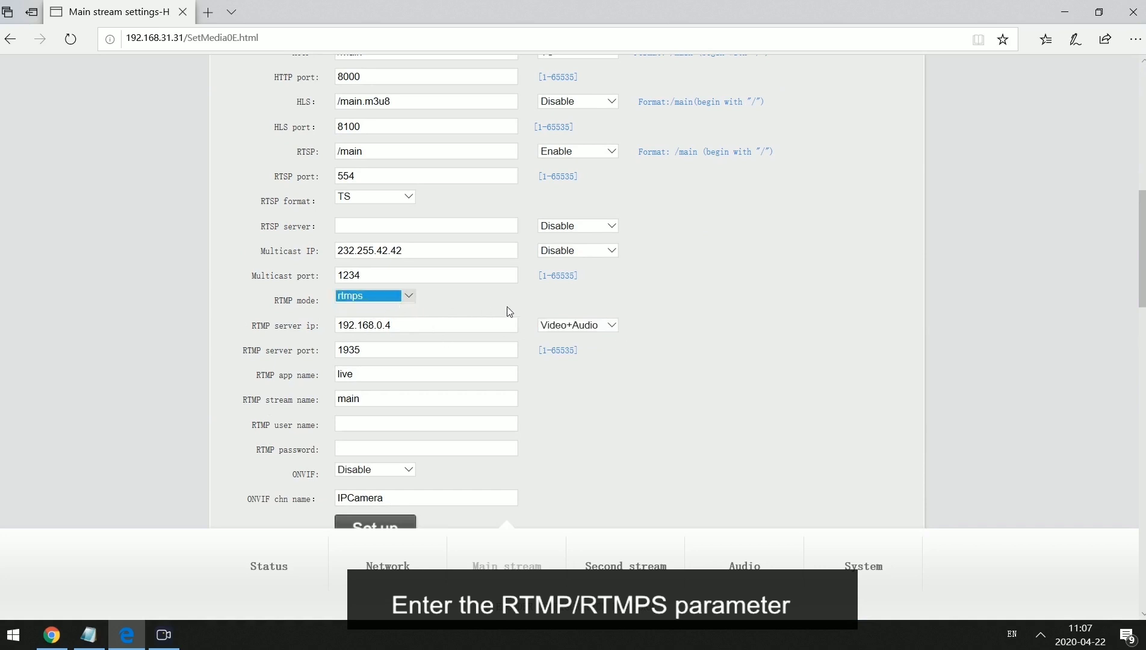
pyautogui.click(88, 634)
# Replace the RTMP server address 192.168.0.4 with live-api-s.facebook.com from the notes.
pyautogui.moveTo(410, 80); pyautogui.dragTo(551, 81)
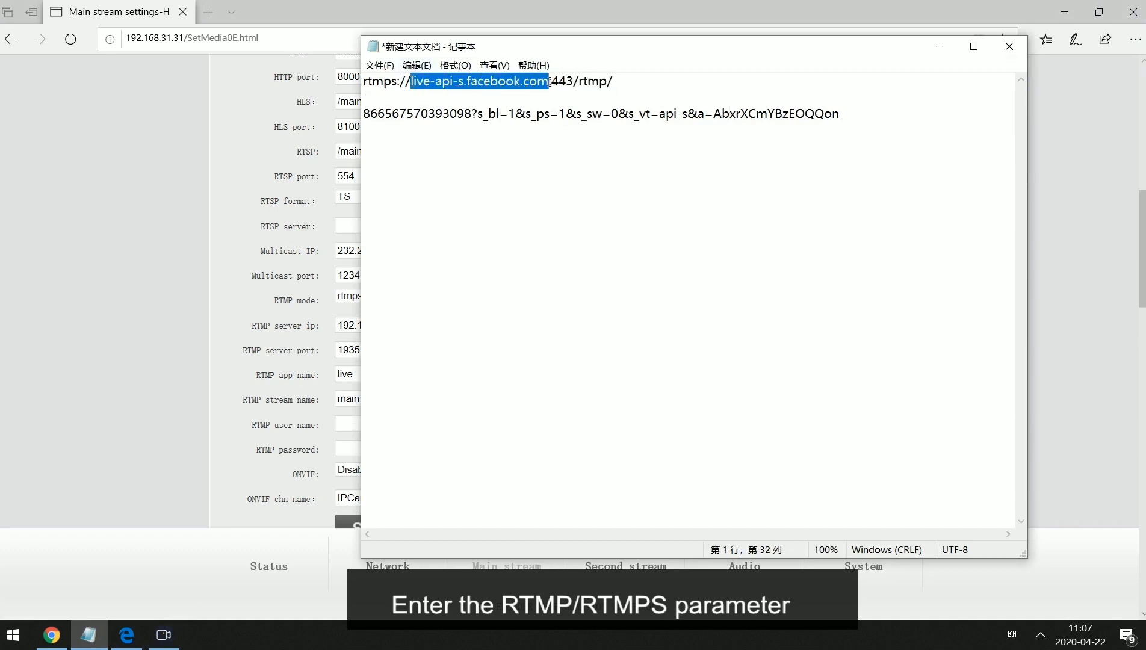
pyautogui.click(253, 385)
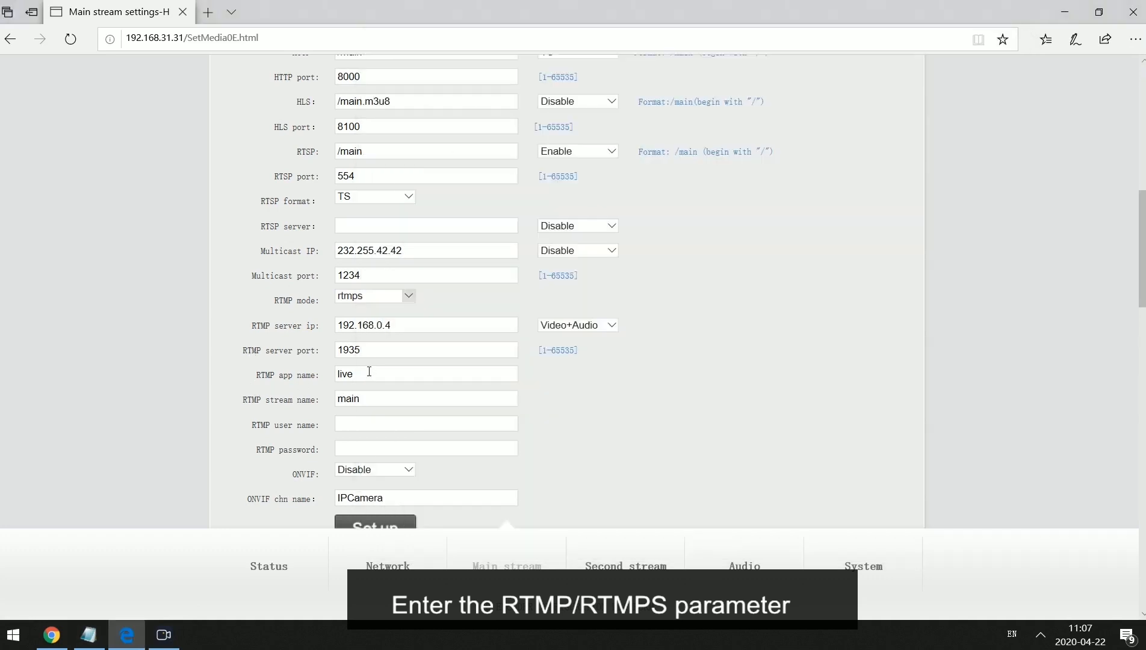
pyautogui.moveTo(395, 327); pyautogui.dragTo(318, 320)
pyautogui.hotkey('ctrl', 'v')
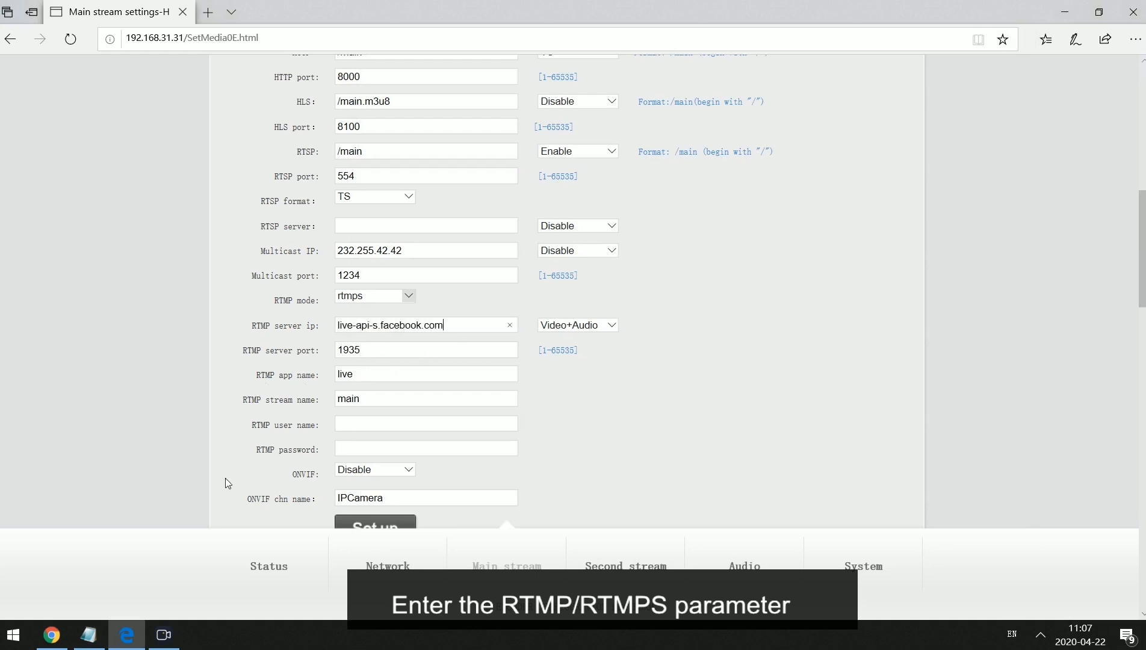
# Change the RTMP server port from 1935 to 443 using the port from the URL.
pyautogui.click(88, 635)
pyautogui.click(560, 96)
pyautogui.moveTo(552, 81); pyautogui.dragTo(573, 80)
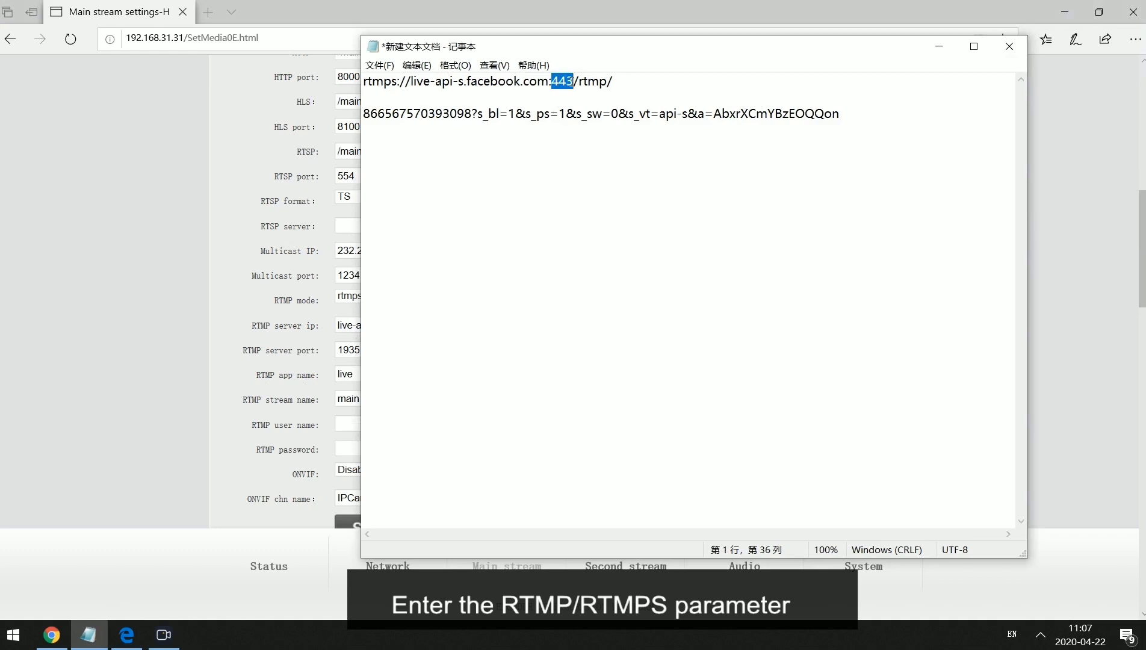
pyautogui.click(309, 392)
pyautogui.moveTo(363, 350); pyautogui.dragTo(319, 349)
pyautogui.hotkey('ctrl', 'v')
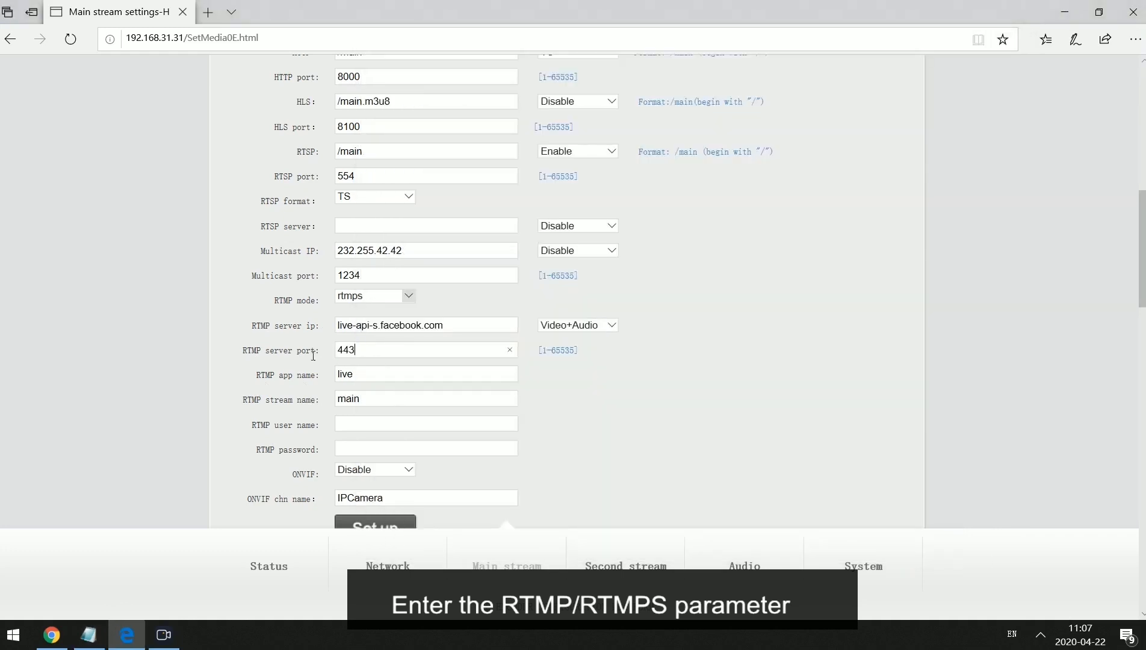
# Set the RTMP app name to rtmp from the URL path.
pyautogui.click(91, 633)
pyautogui.click(602, 80)
pyautogui.moveTo(604, 80); pyautogui.dragTo(580, 81)
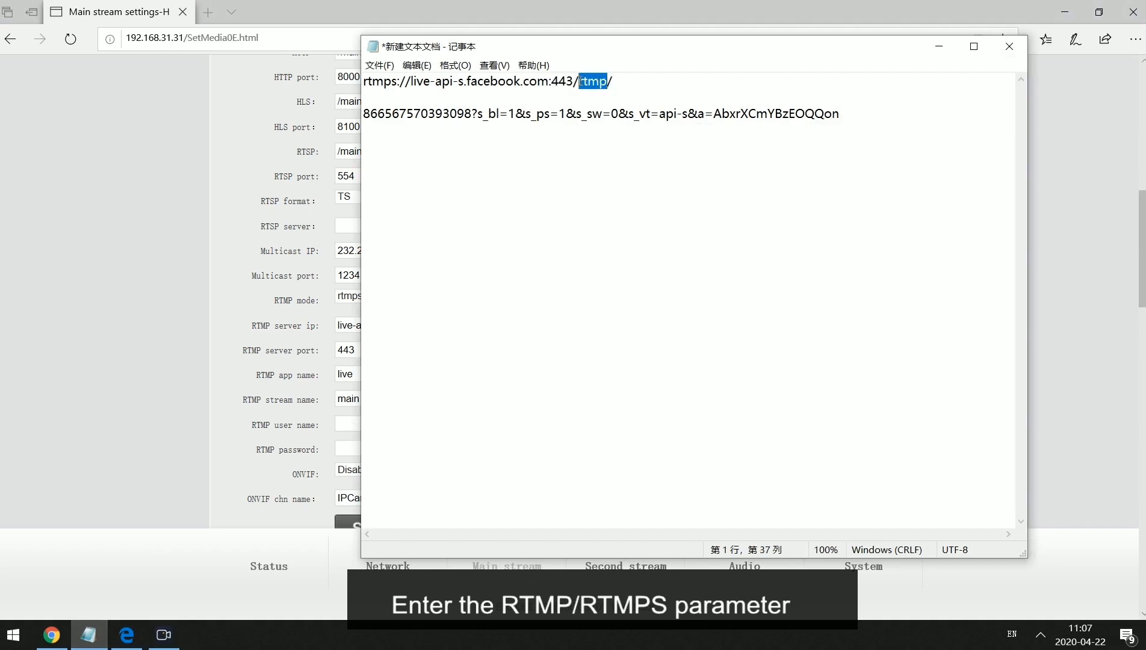
pyautogui.click(281, 379)
pyautogui.click(375, 380)
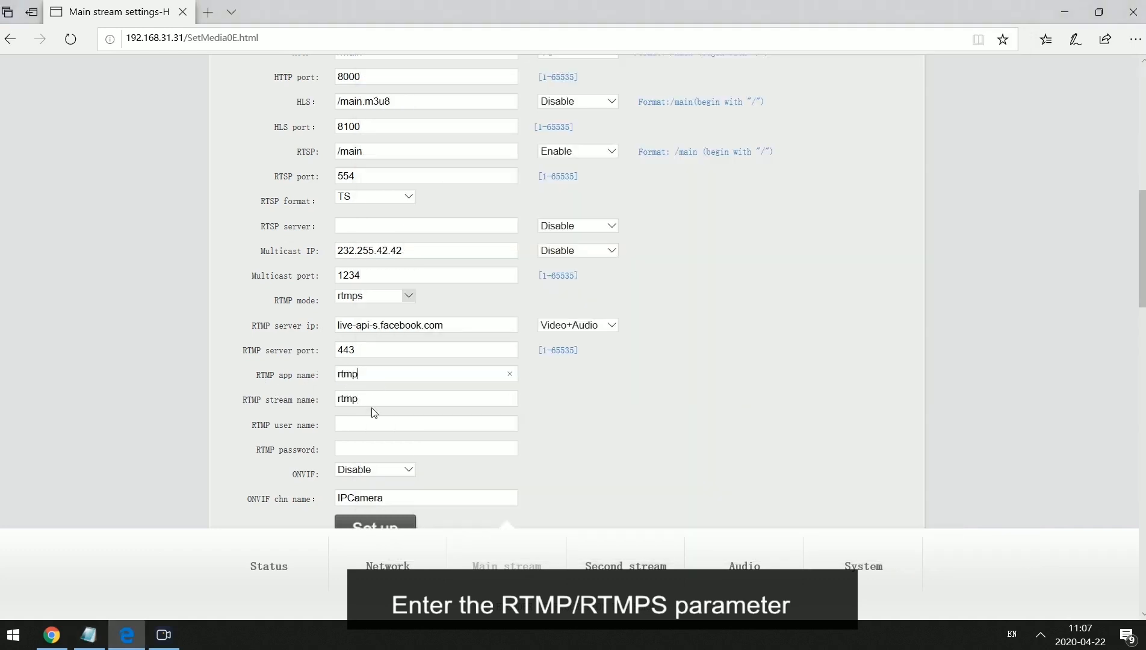
# Copy the Facebook stream key from the notes into the RTMP stream name field.
pyautogui.click(88, 635)
pyautogui.click(524, 113)
pyautogui.moveTo(846, 114); pyautogui.dragTo(363, 119)
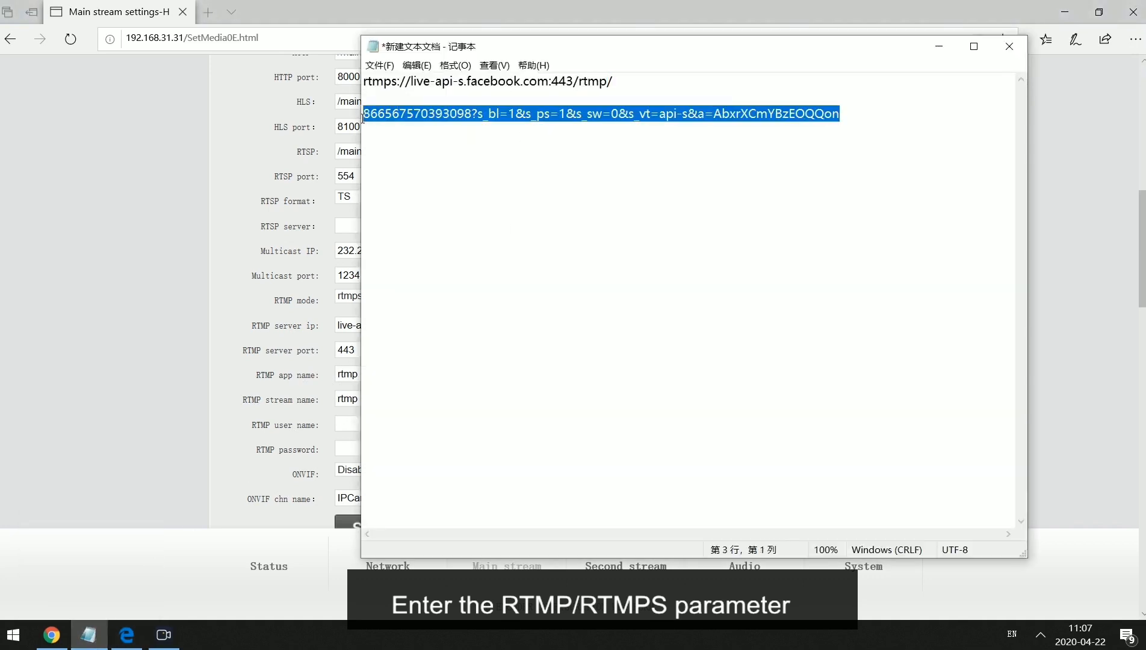
pyautogui.hotkey('ctrl', 'c')
pyautogui.click(165, 344)
pyautogui.click(366, 399)
pyautogui.doubleClick(365, 399)
pyautogui.hotkey('ctrl', 'v')
pyautogui.click(552, 394)
pyautogui.moveTo(402, 402); pyautogui.dragTo(222, 376)
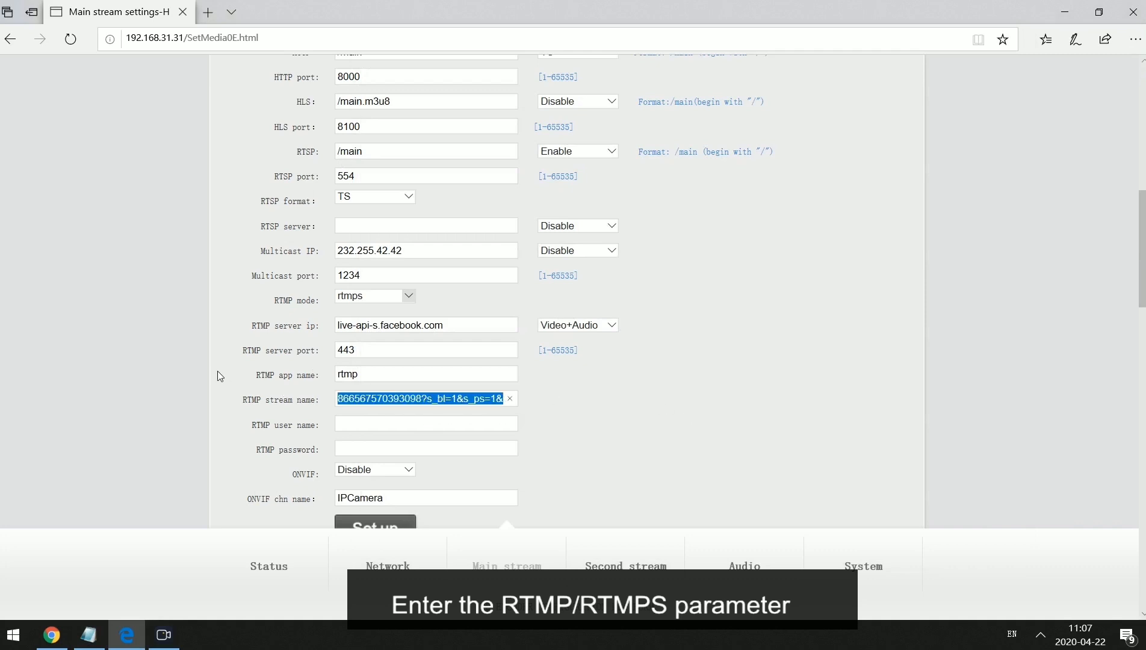
pyautogui.click(692, 399)
pyautogui.scroll(-1, 499, 444)
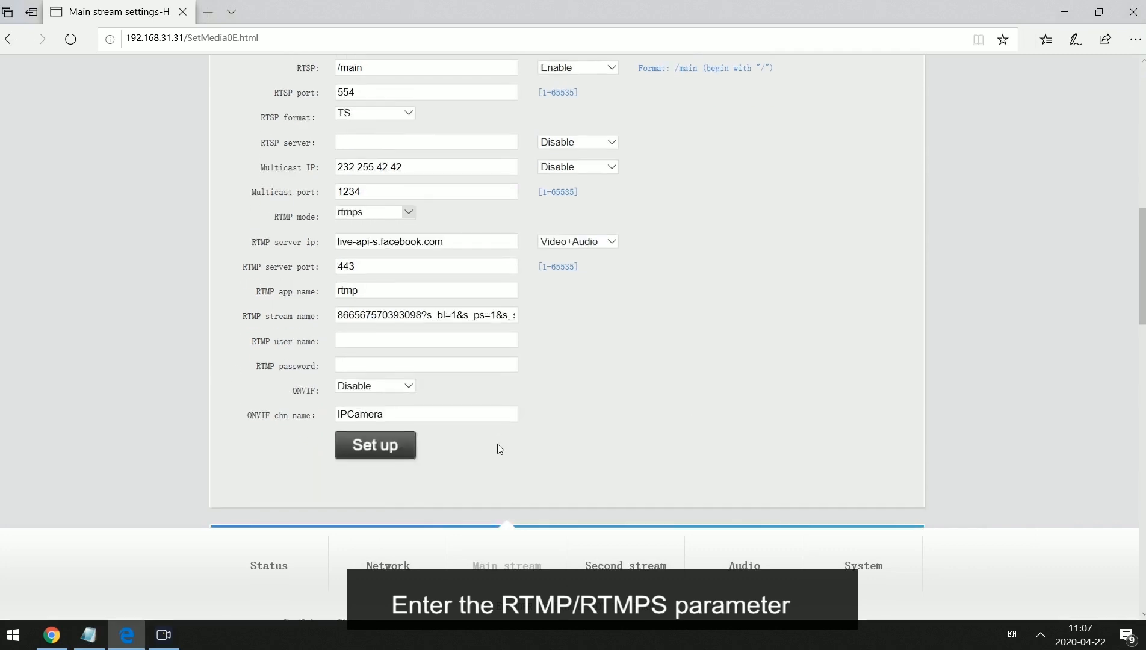
# Acknowledge the 'Set successfully' alert and close the reboot reminder.
pyautogui.click(409, 442)
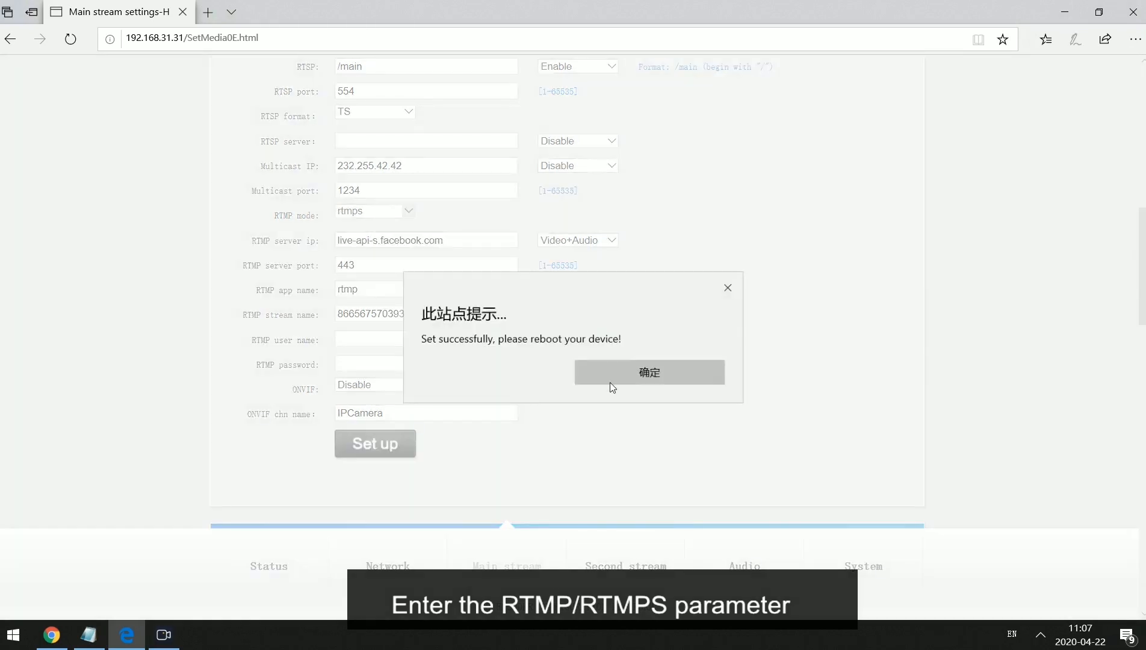
pyautogui.click(662, 373)
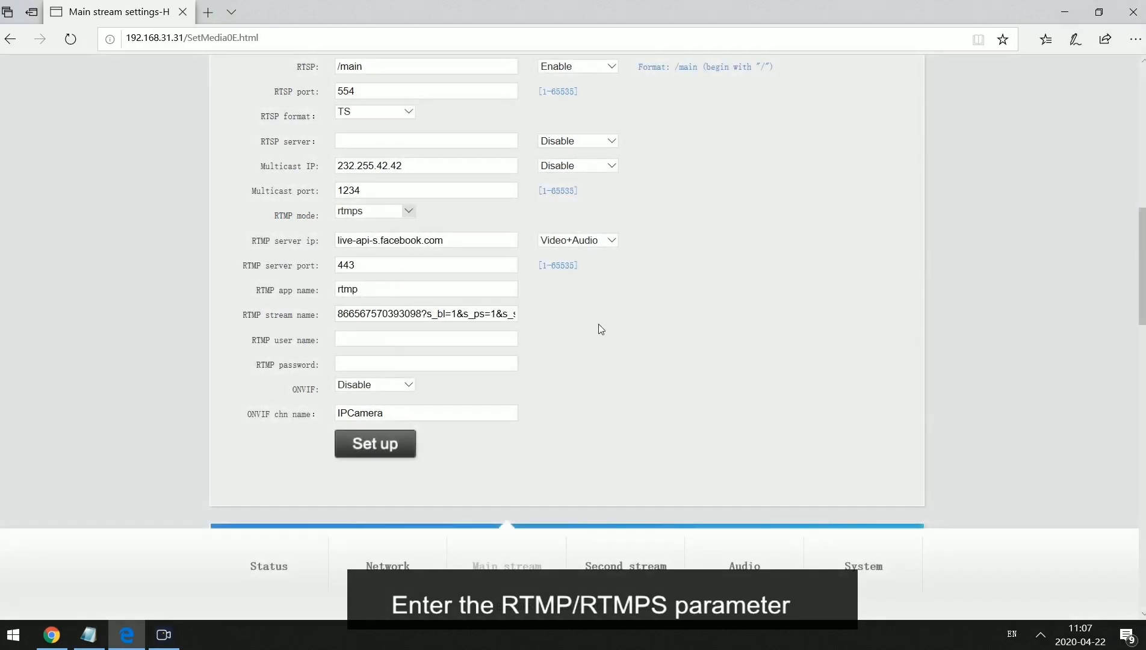
pyautogui.scroll(5, 603, 320)
pyautogui.scroll(-4, 594, 328)
# Reboot the encoder from System settings, confirm 'Reboot succeed!', and return to Status.
pyautogui.click(852, 550)
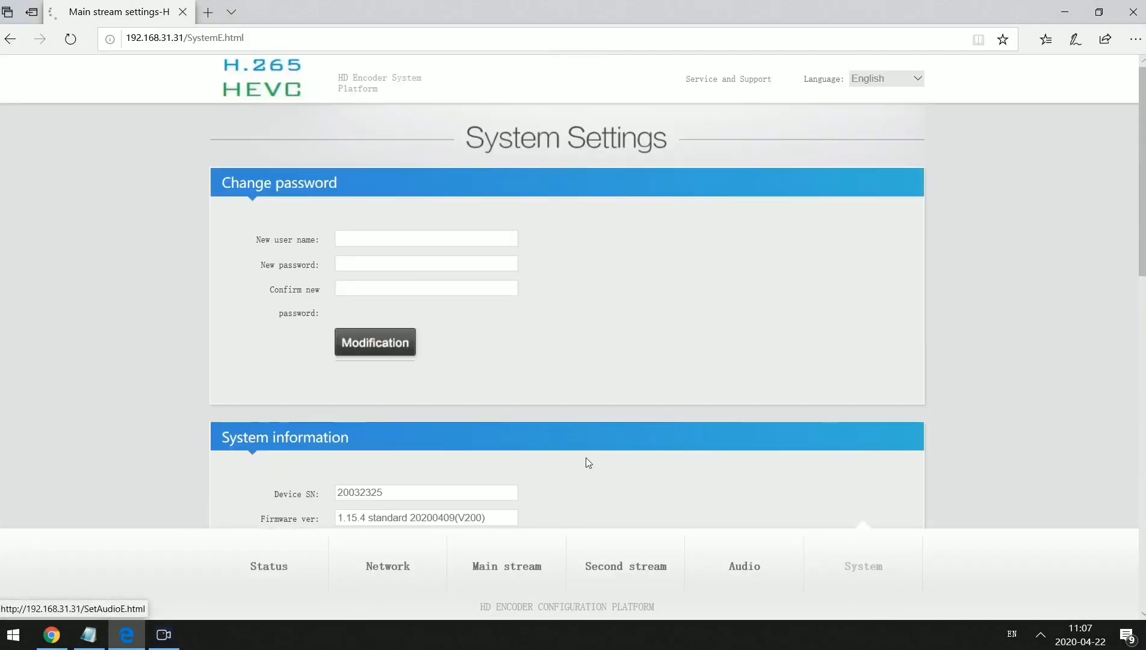
pyautogui.scroll(-15, 401, 440)
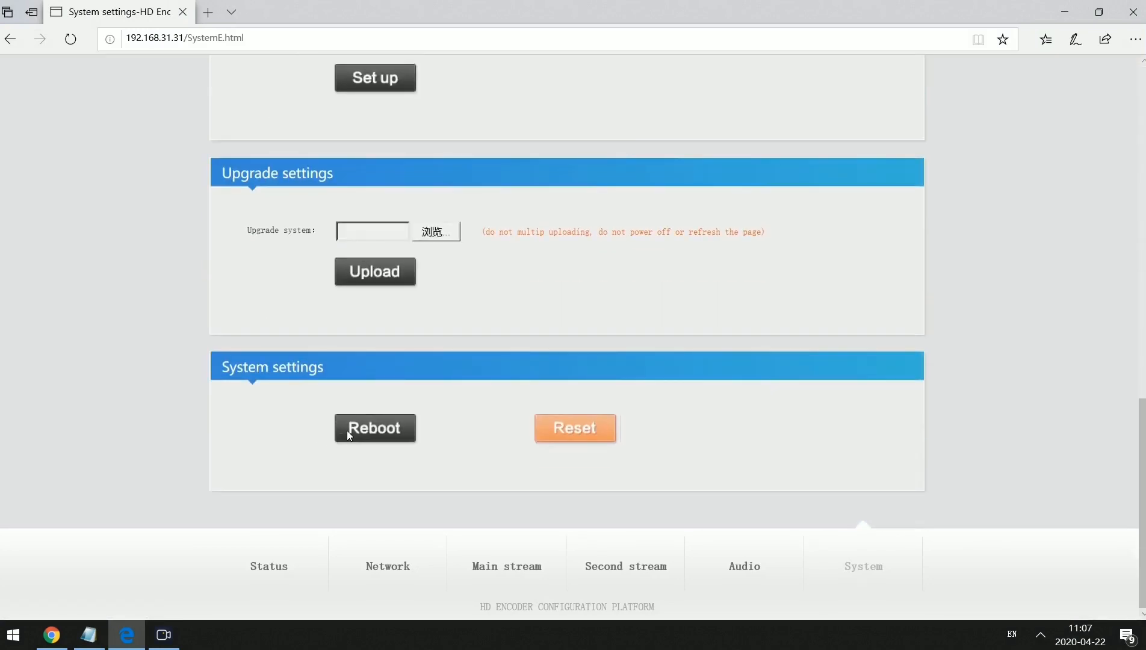
pyautogui.click(348, 431)
pyautogui.click(669, 397)
pyautogui.click(253, 565)
pyautogui.scroll(5, 577, 505)
pyautogui.scroll(2, 580, 511)
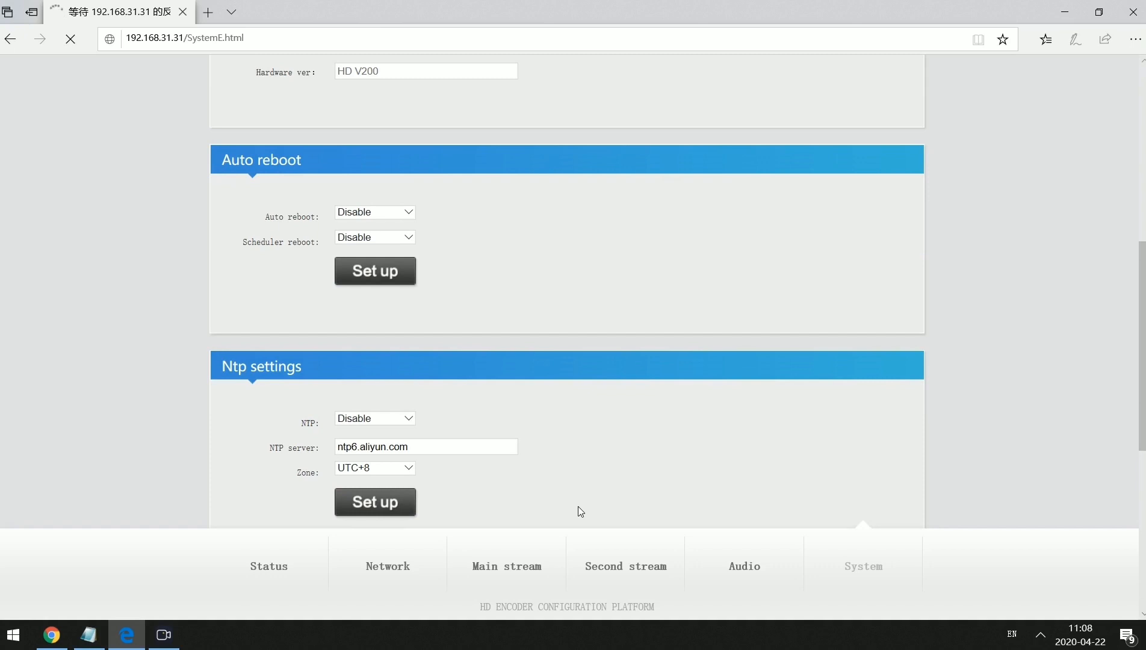
pyautogui.scroll(5, 577, 507)
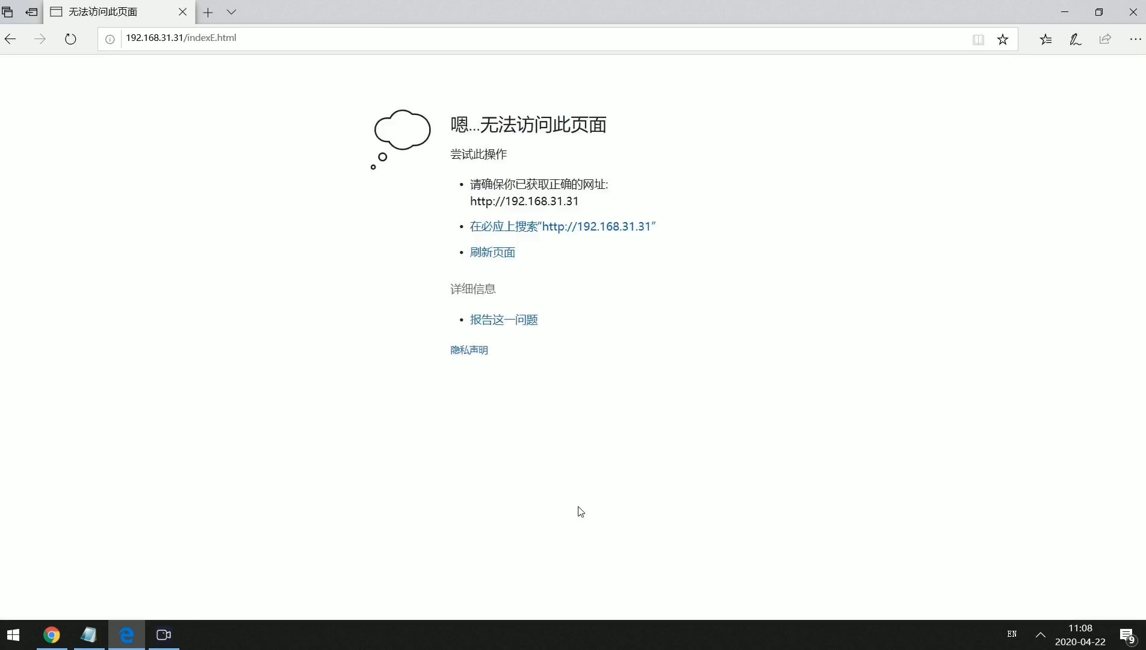
# Reload the status page after the reboot and review the Main stream encoding settings.
pyautogui.click(70, 39)
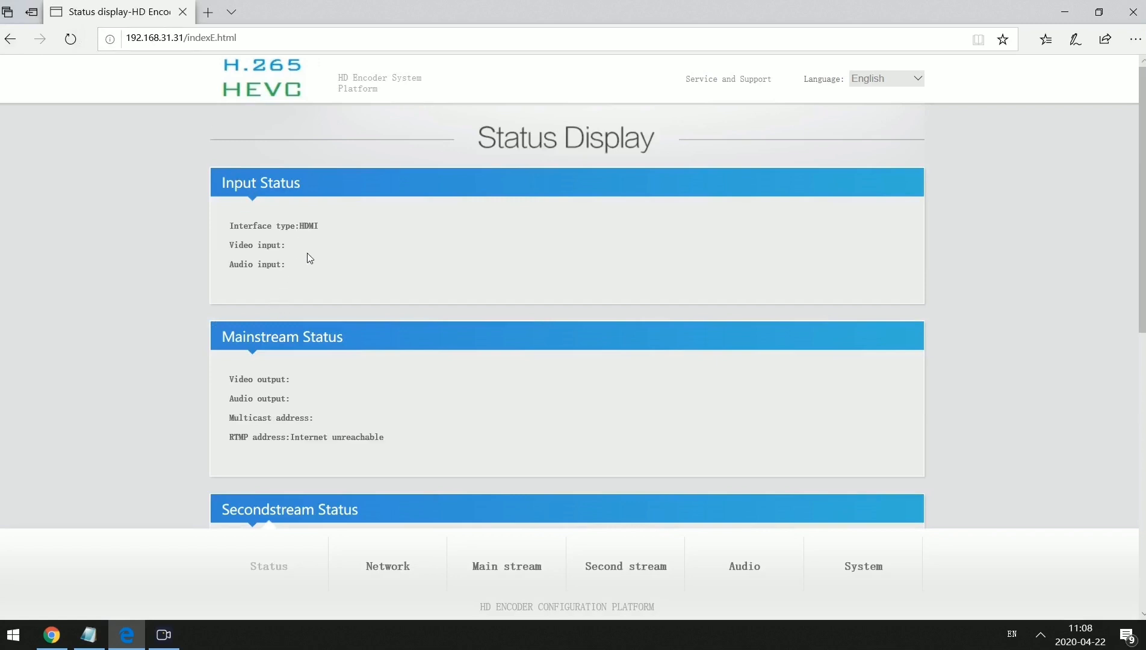
pyautogui.click(70, 43)
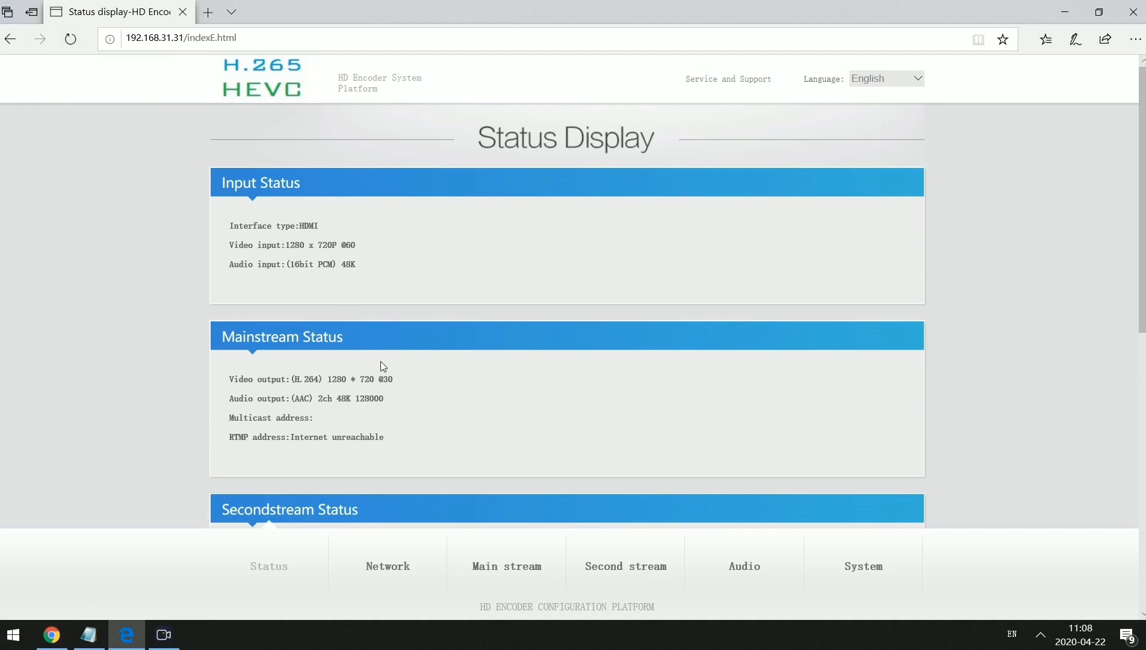
pyautogui.click(523, 569)
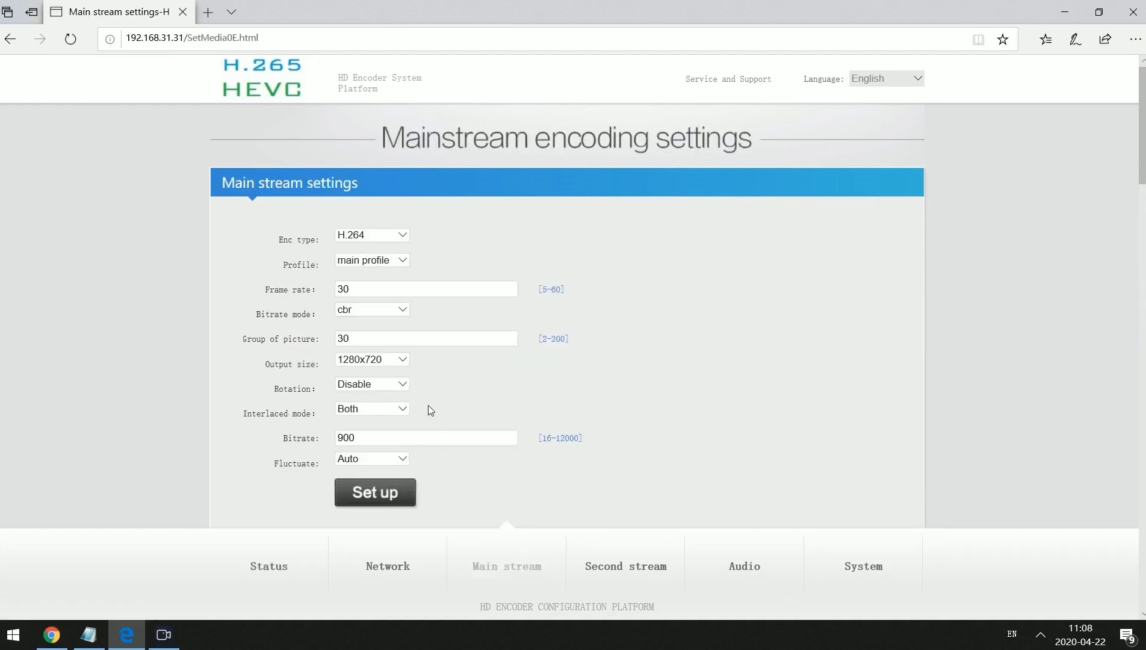
pyautogui.scroll(-5, 428, 405)
pyautogui.scroll(-3, 429, 406)
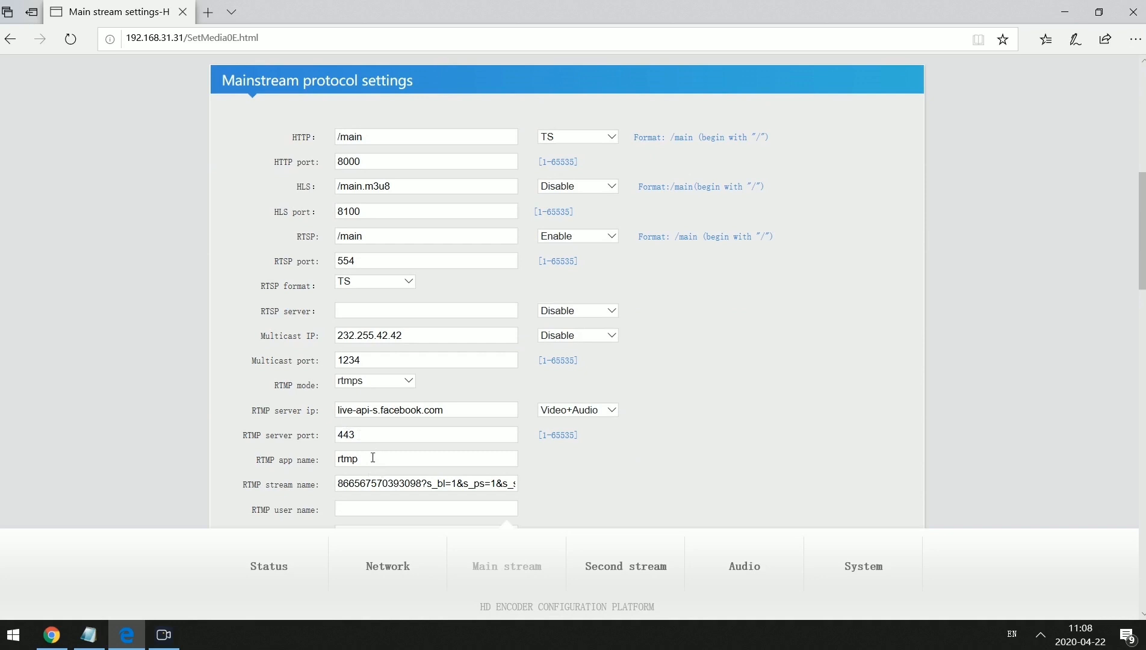
pyautogui.scroll(-4, 373, 455)
# On Status, highlight the RTMP address line reading 'Internet unreachable', then go to Network settings.
pyautogui.click(277, 561)
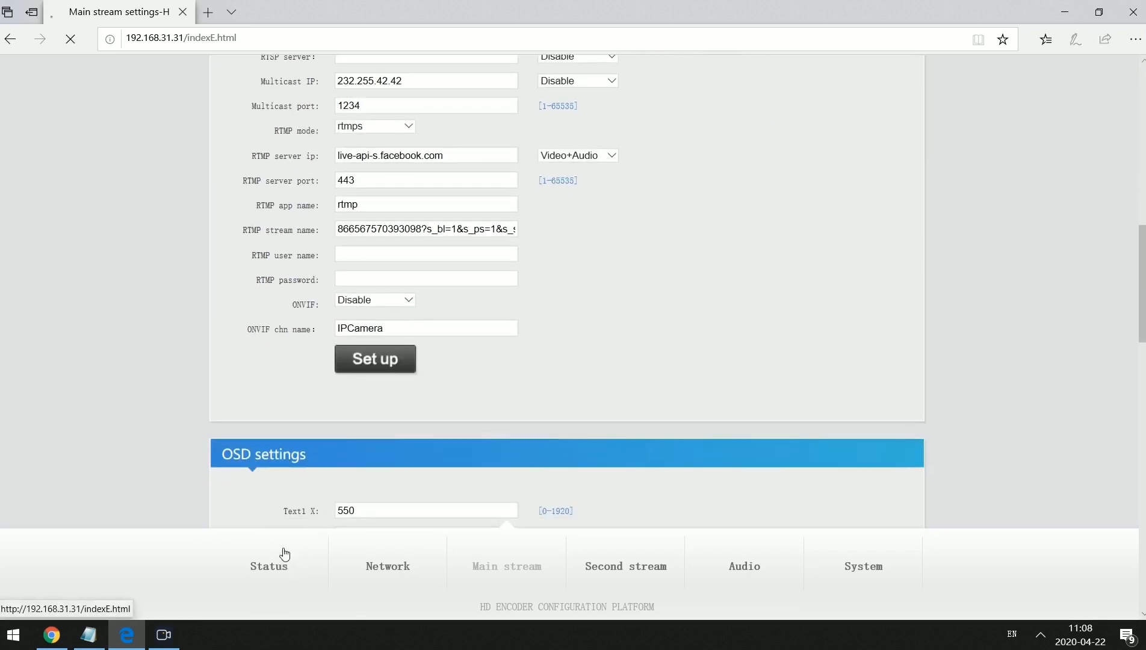
pyautogui.scroll(-3, 409, 403)
pyautogui.moveTo(385, 439); pyautogui.dragTo(231, 437)
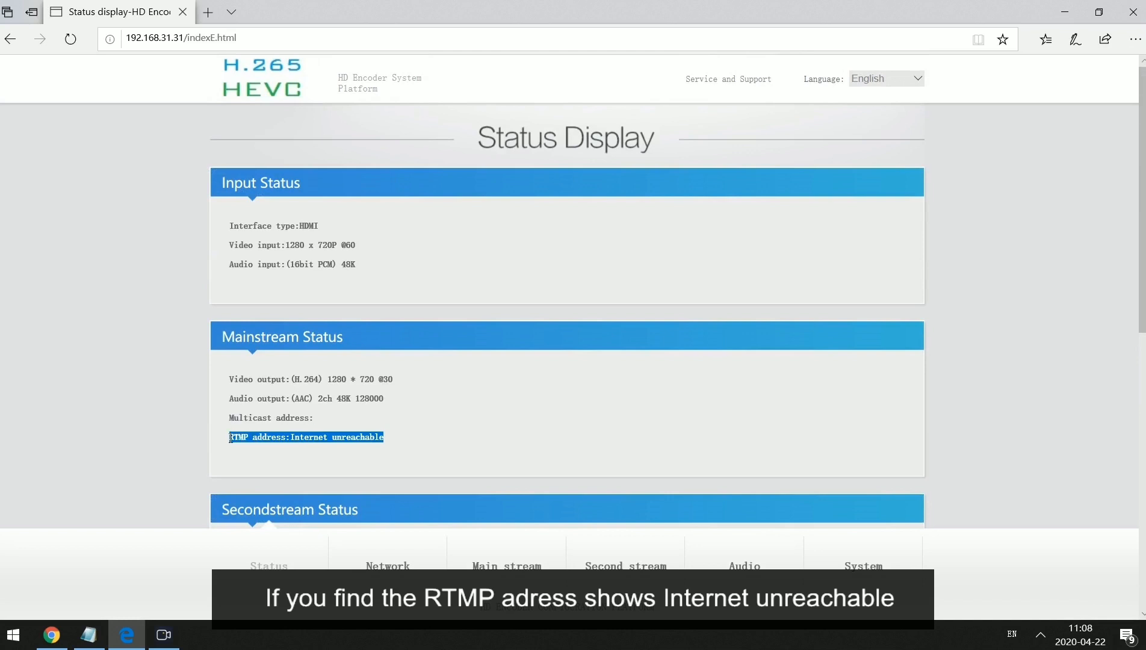
pyautogui.scroll(-3, 396, 440)
pyautogui.scroll(-3, 410, 414)
pyautogui.scroll(3, 373, 370)
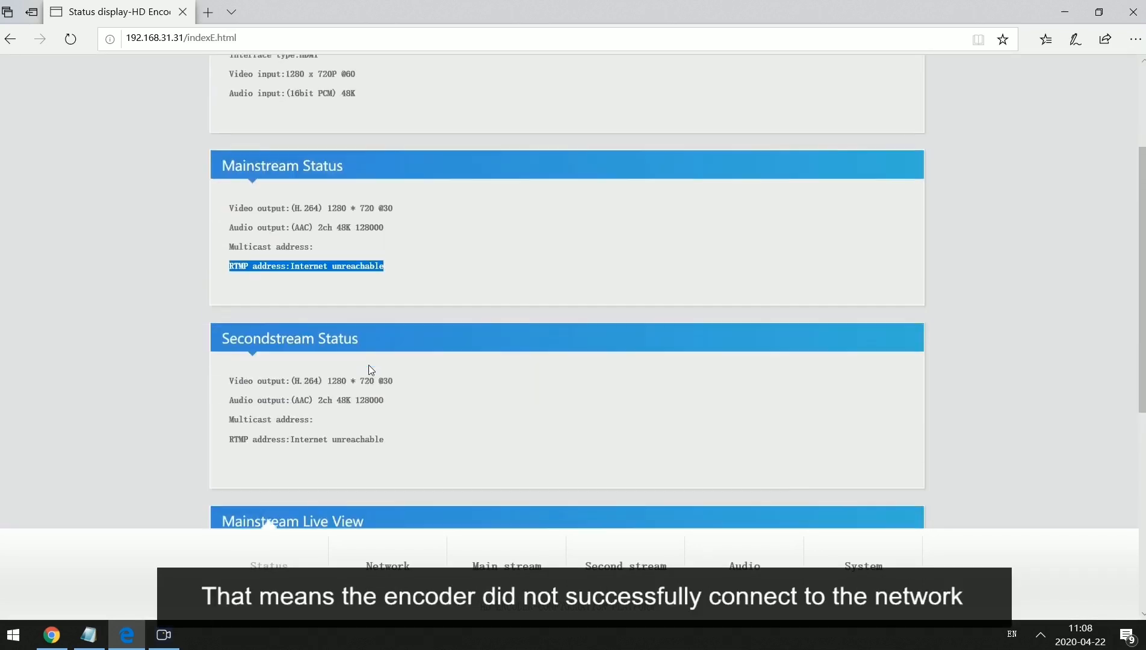
pyautogui.click(370, 579)
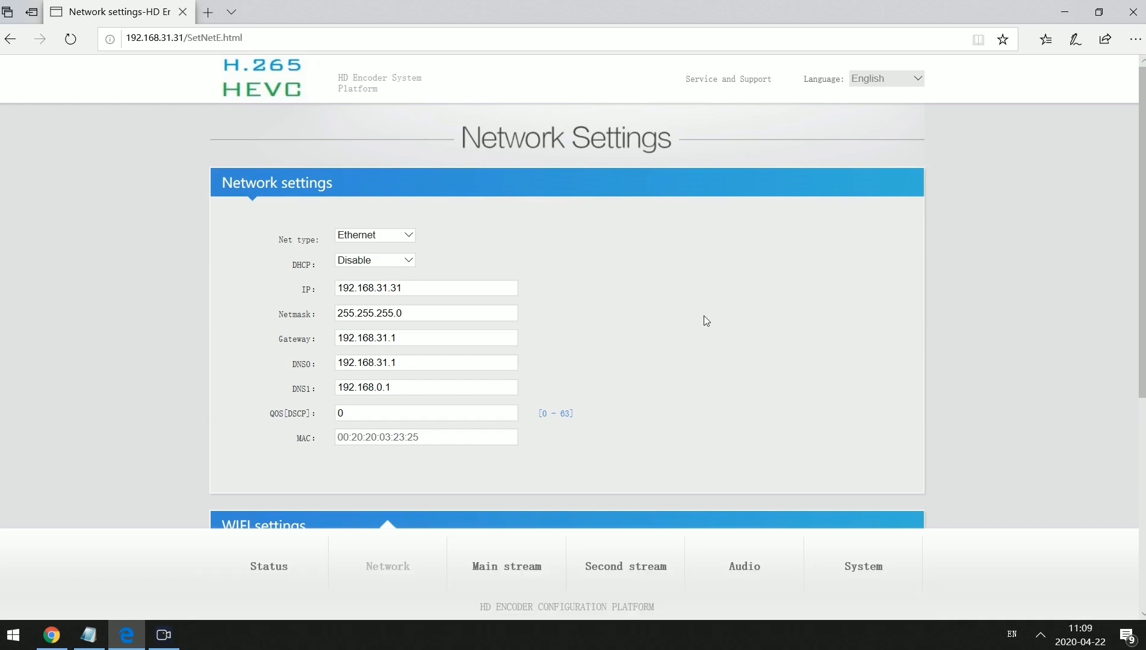
# Save the network settings with DNS0 192.168.31.1 and acknowledge the saved alert.
pyautogui.scroll(-5, 445, 450)
pyautogui.scroll(5, 390, 391)
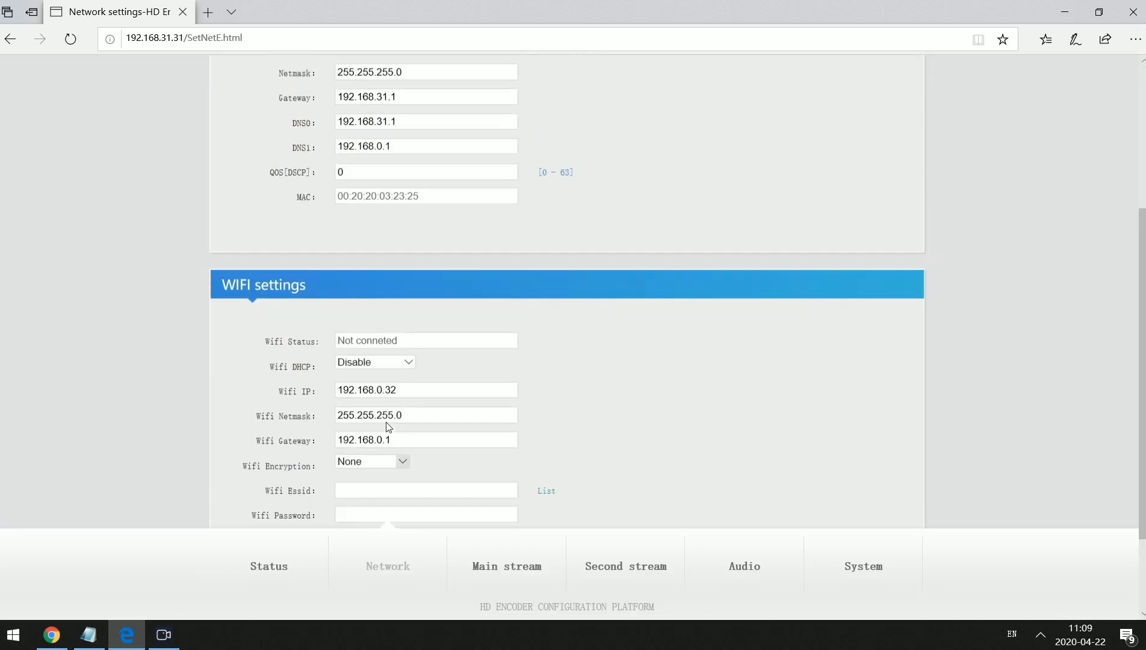
pyautogui.scroll(-5, 396, 405)
pyautogui.click(414, 415)
pyautogui.click(681, 377)
# Reboot the encoder from System settings, dismiss the confirmation, and go to Status.
pyautogui.click(854, 560)
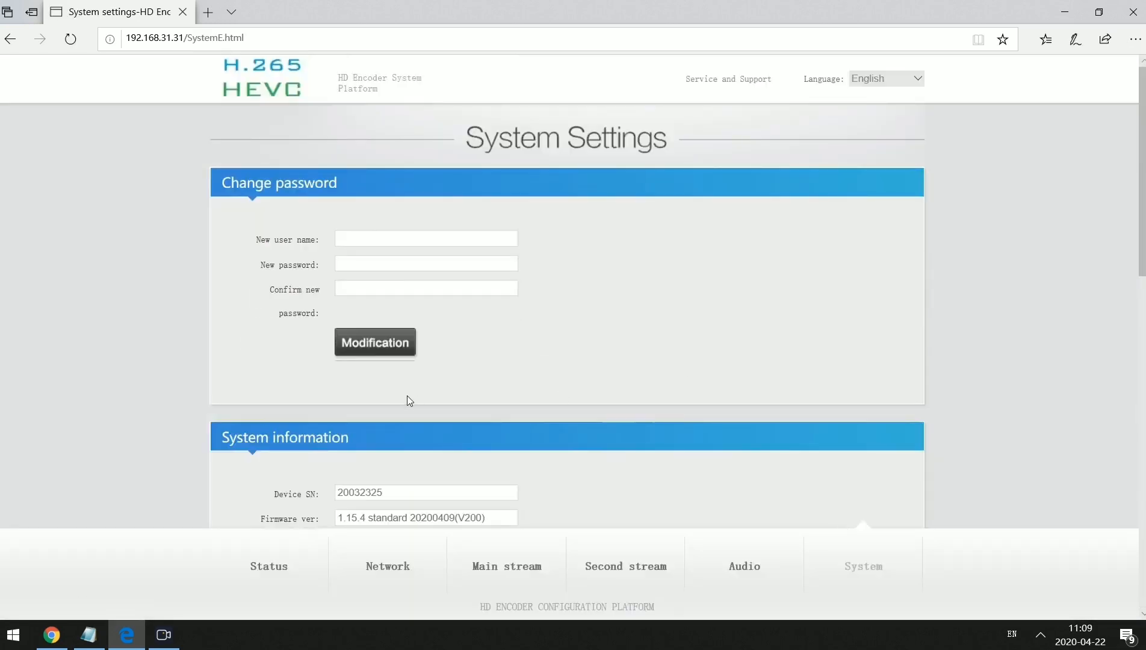
pyautogui.scroll(-10, 407, 395)
pyautogui.click(385, 427)
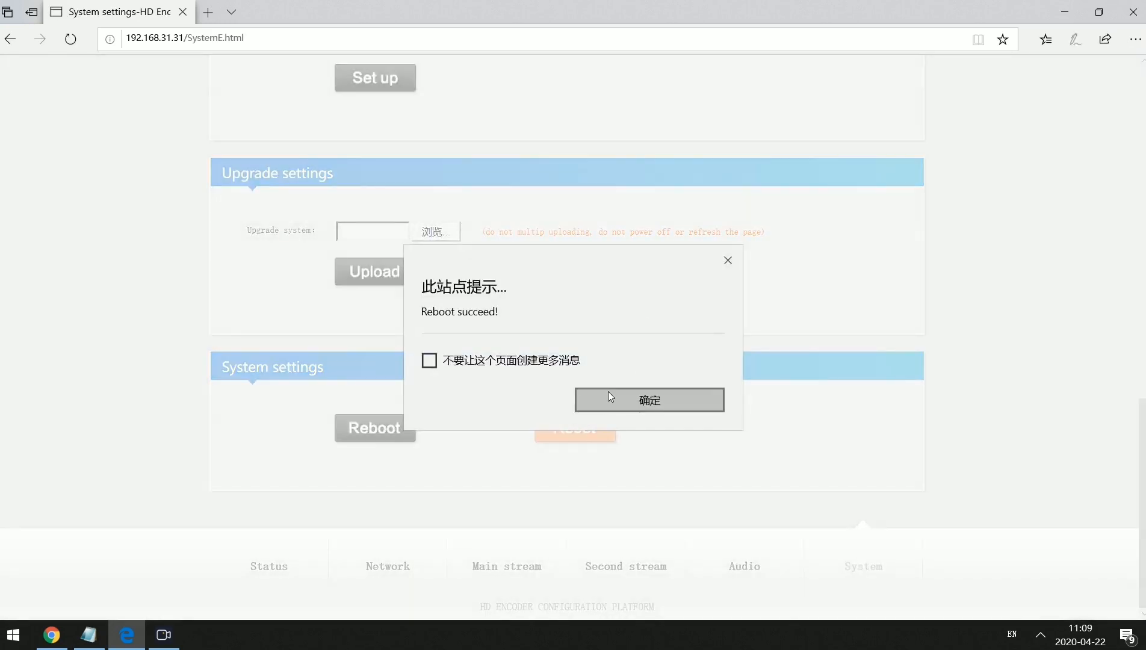
pyautogui.click(609, 394)
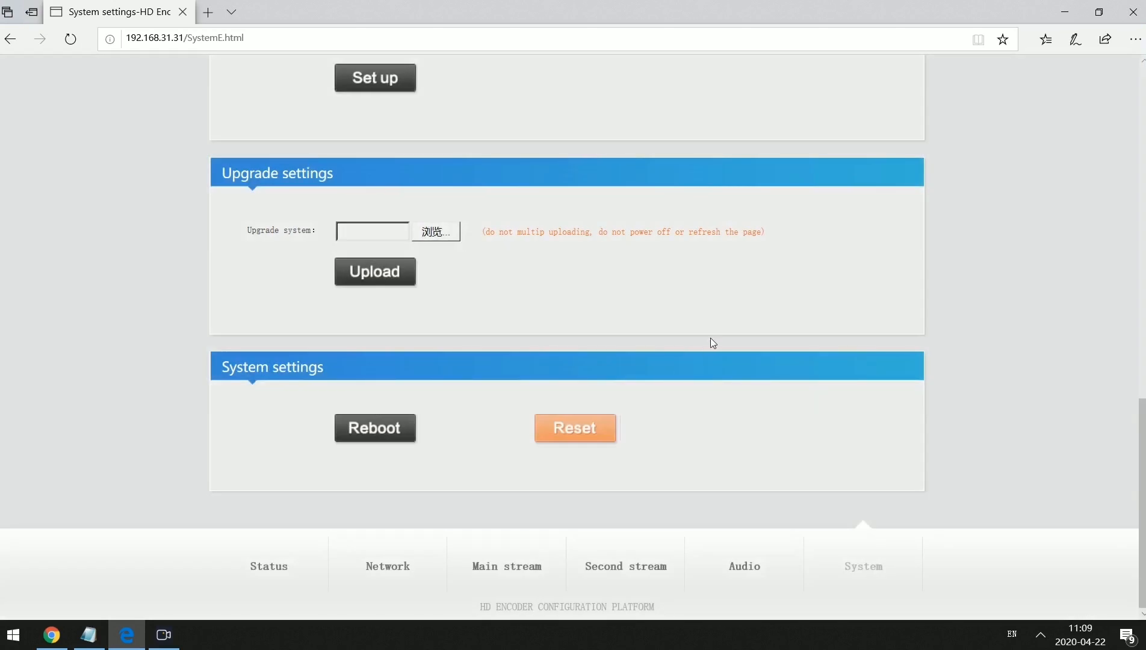
pyautogui.scroll(10, 752, 328)
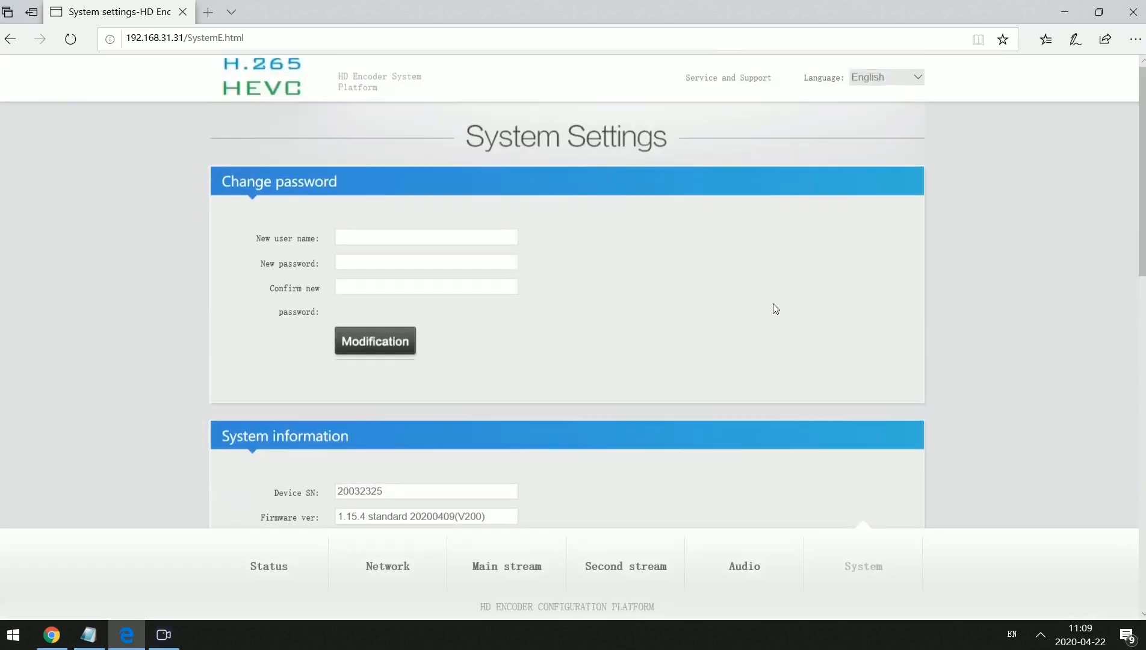
pyautogui.click(249, 558)
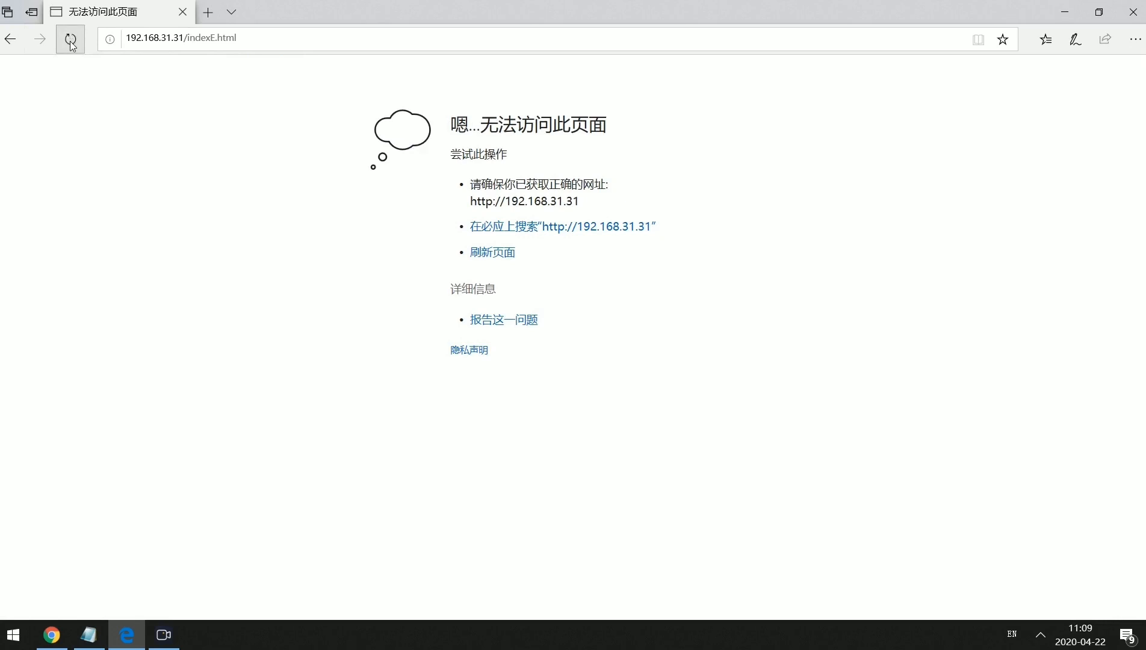
# Reload Status Display and check HDMI 1280x720P@60 input and the Facebook RTMPS address showing online.
pyautogui.click(70, 40)
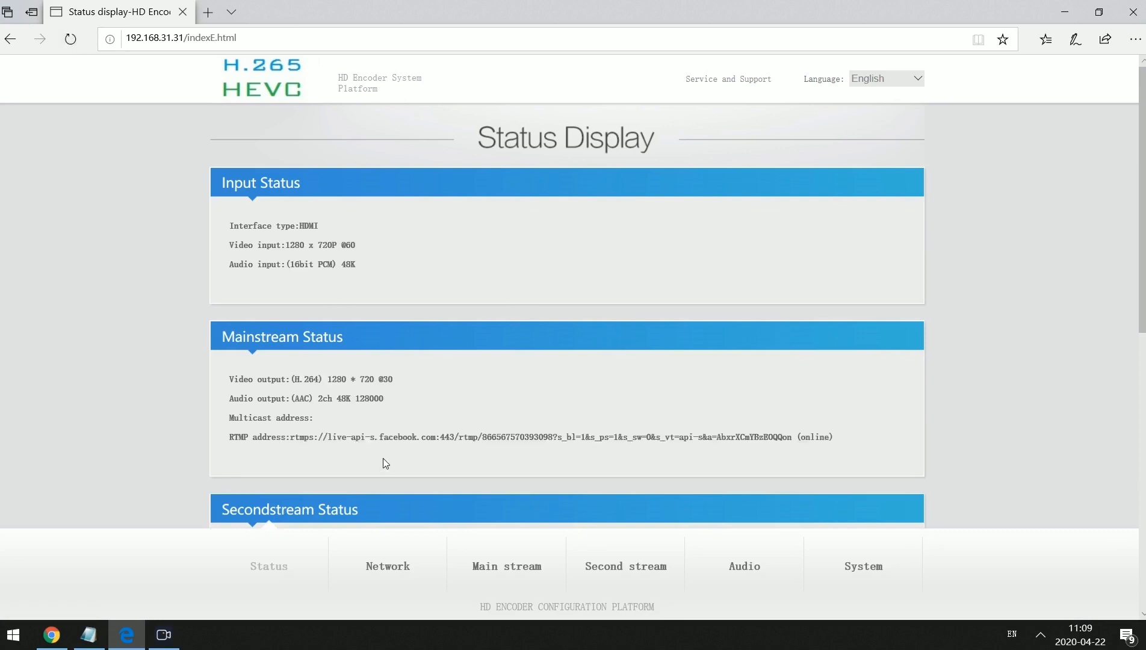
pyautogui.scroll(-3, 385, 455)
# In Live Producer, preview the incoming 1280x720 stream and raise the player volume to about half.
pyautogui.click(59, 636)
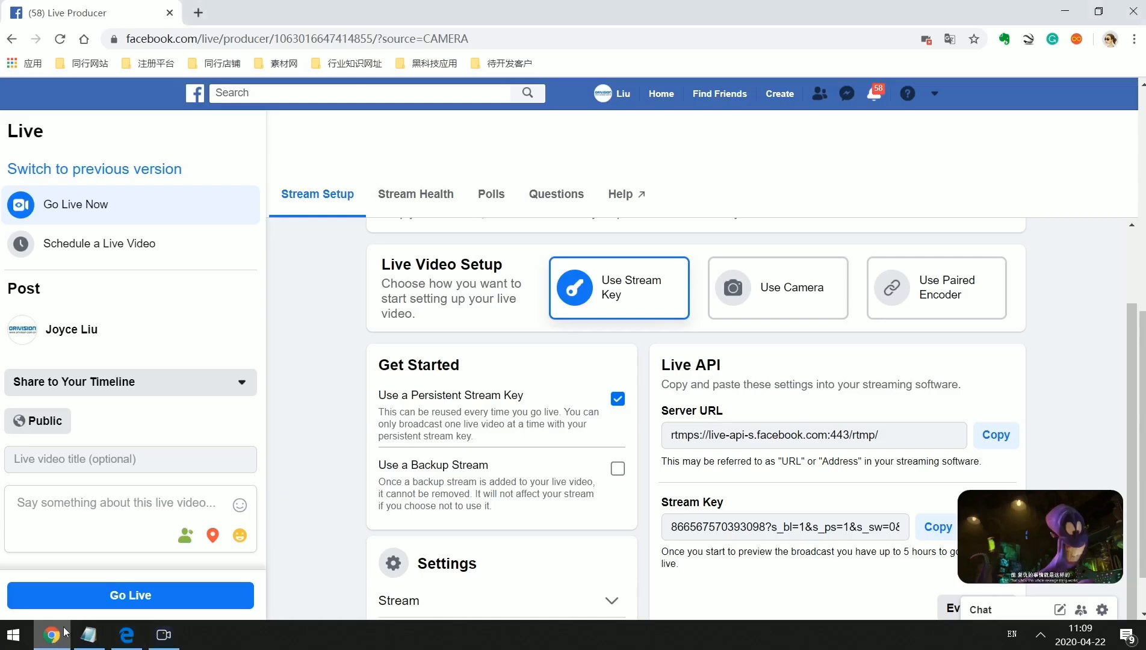
pyautogui.scroll(5, 340, 553)
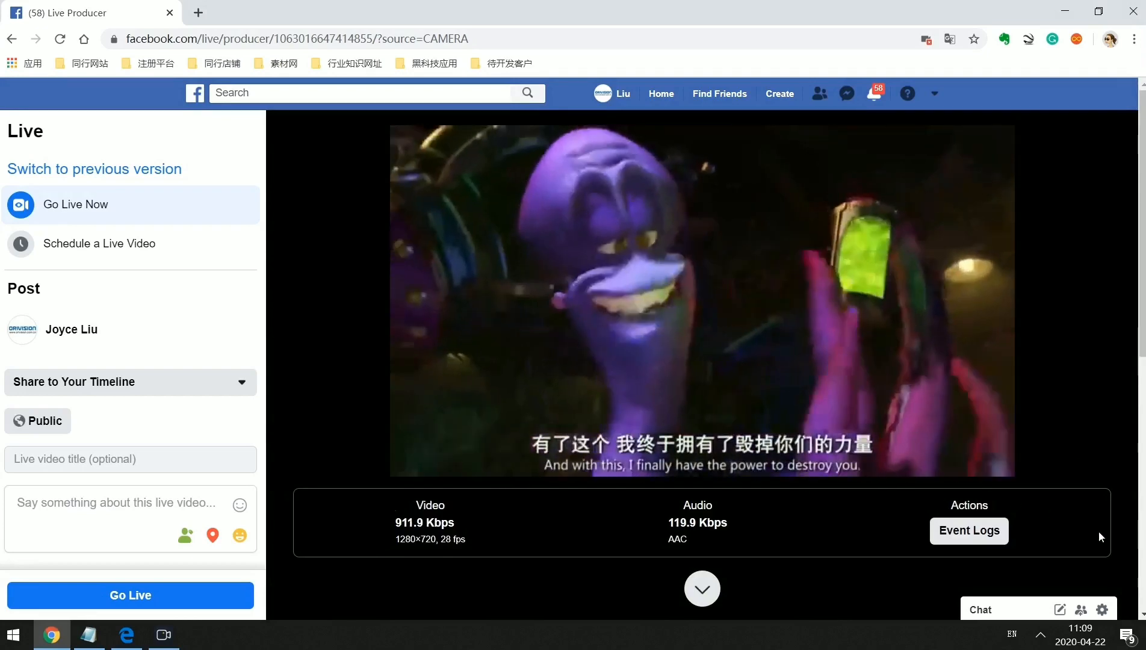
pyautogui.moveTo(1101, 460)
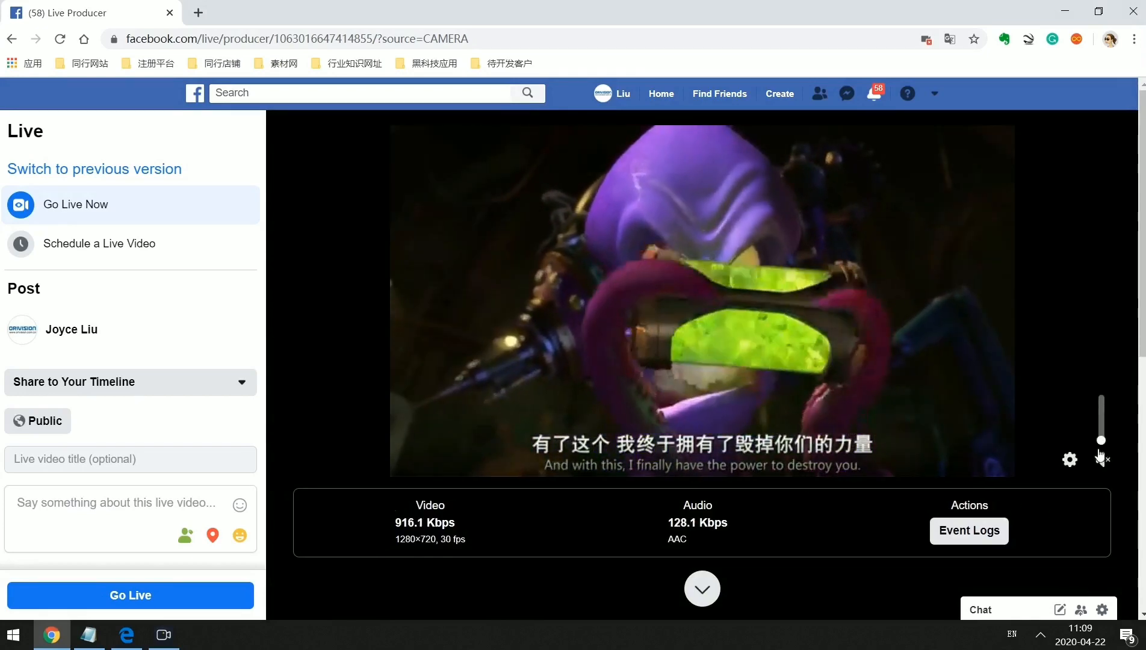
pyautogui.moveTo(1102, 438); pyautogui.dragTo(1102, 416)
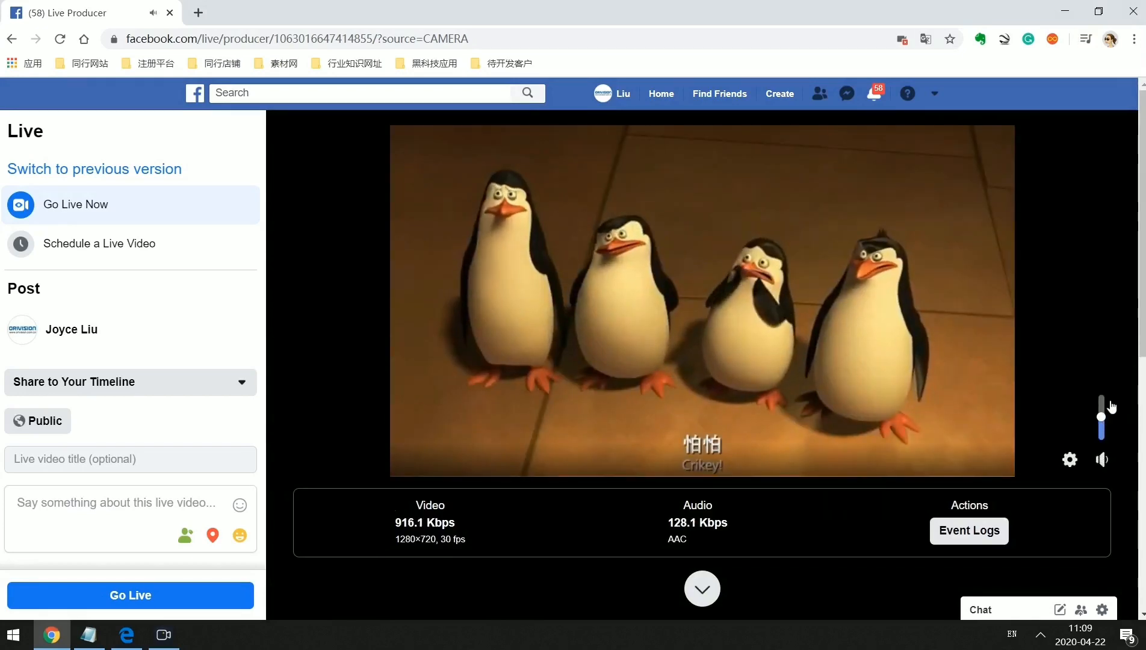